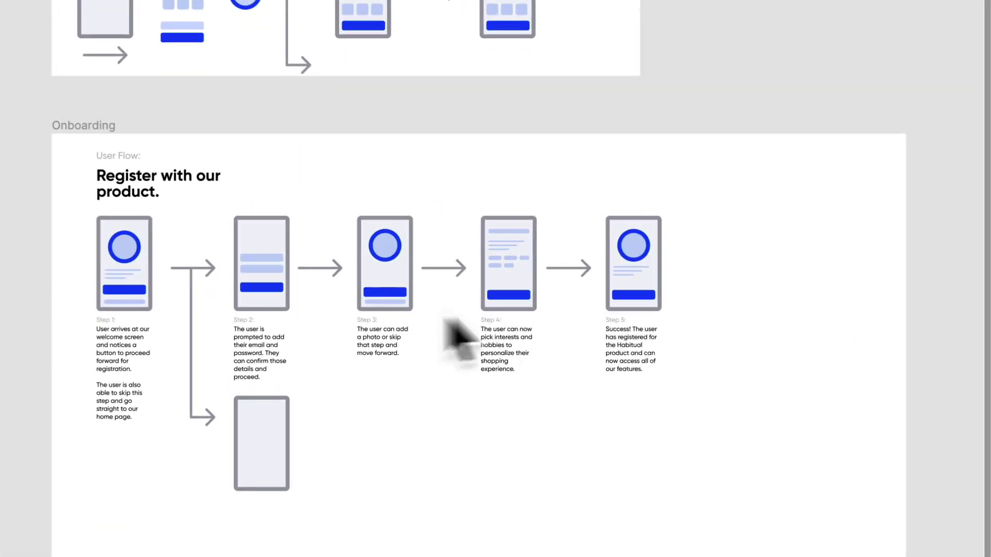
- Duplicate the 2140×1081 Onboarding user-flow frame and place the copy 170 below the original
scroll(436, 337, down, 5)
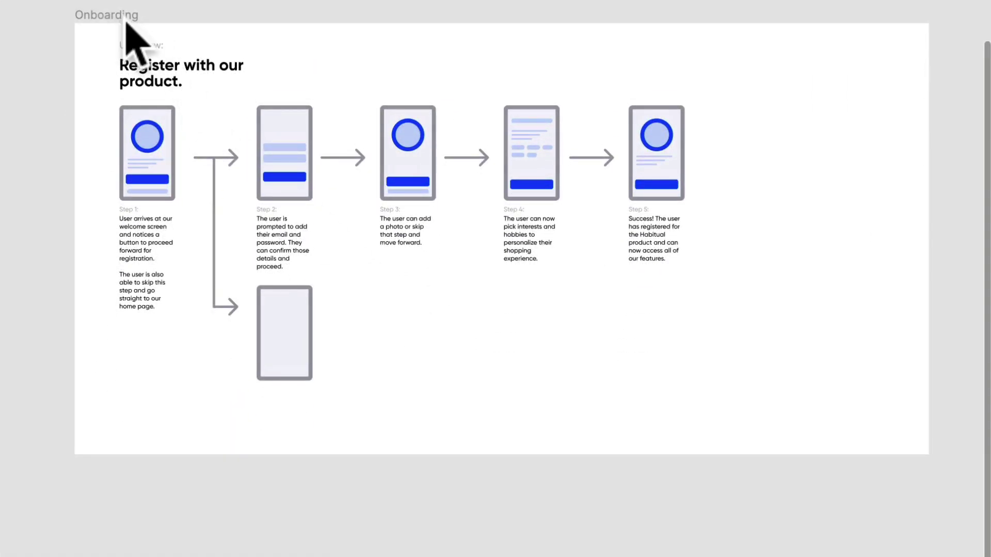
drag(125, 23, 148, 460)
scroll(159, 437, down, 6)
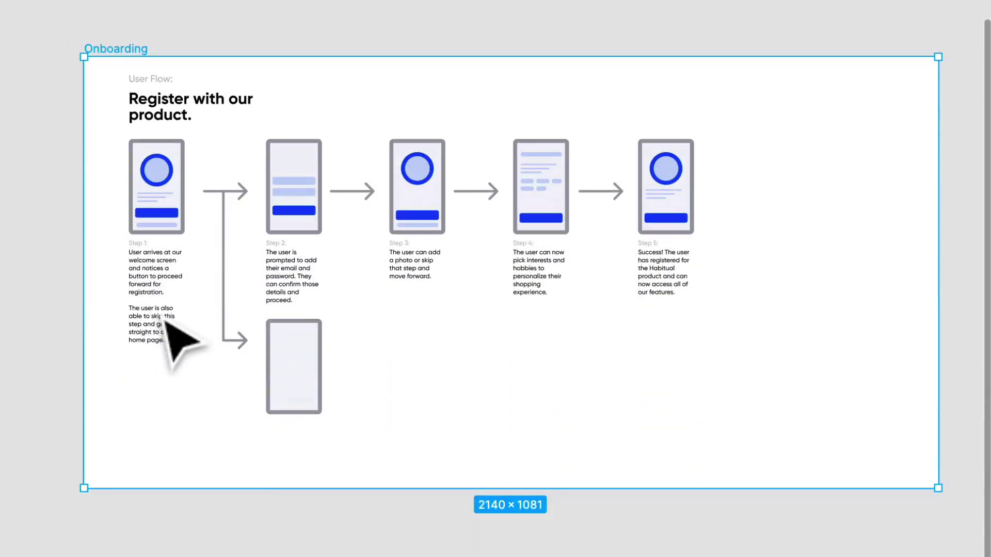
ctrl+scroll(222, 330, up, 3)
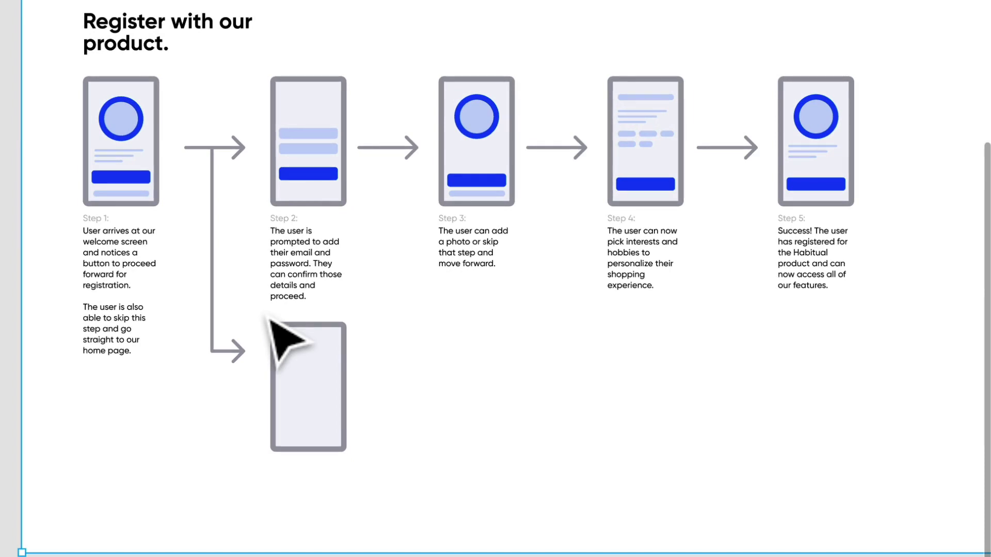
- Pick the copy's lower branch phone and arrow, then rename the frame 'Searching for a product'
click(294, 380)
shift+click(229, 354)
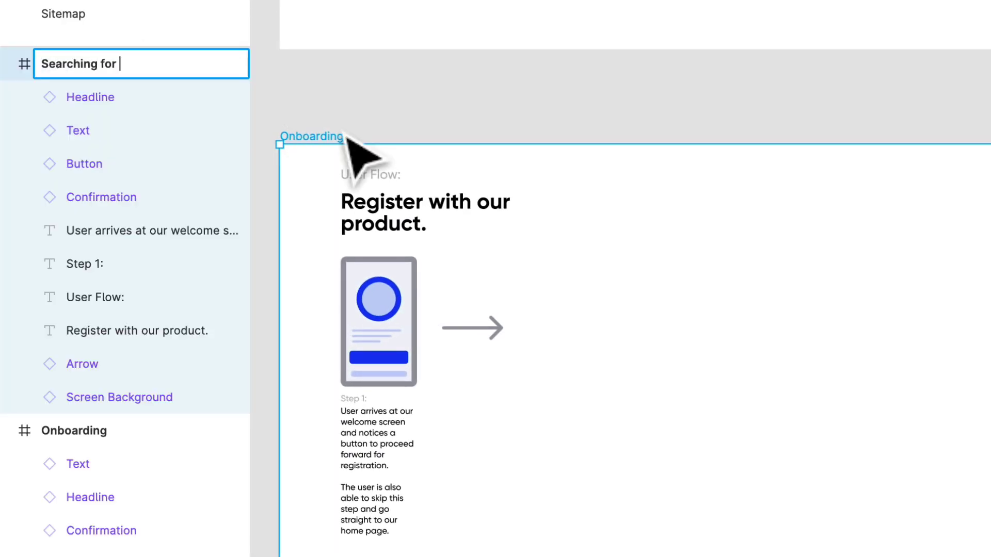
text(earching for a product)
key(Return)
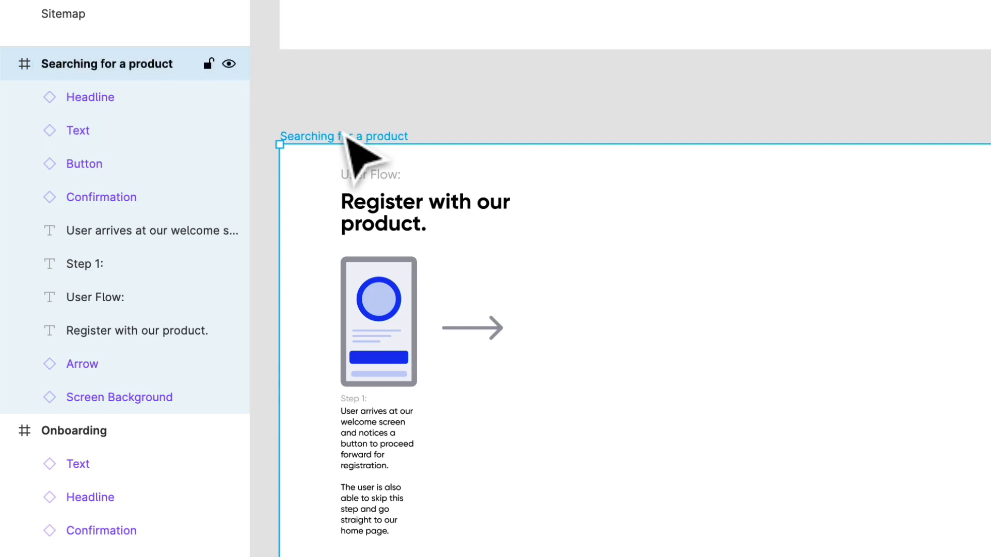
click(626, 387)
scroll(449, 237, up, 2)
scroll(443, 228, up, 2)
scroll(443, 228, left, 2)
scroll(442, 227, down, 2)
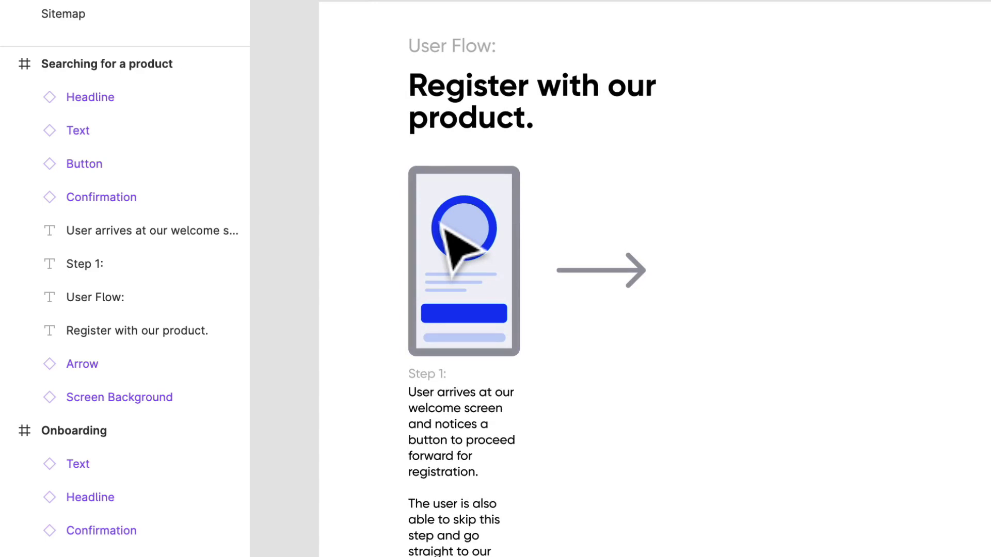
scroll(712, 150, right, 2)
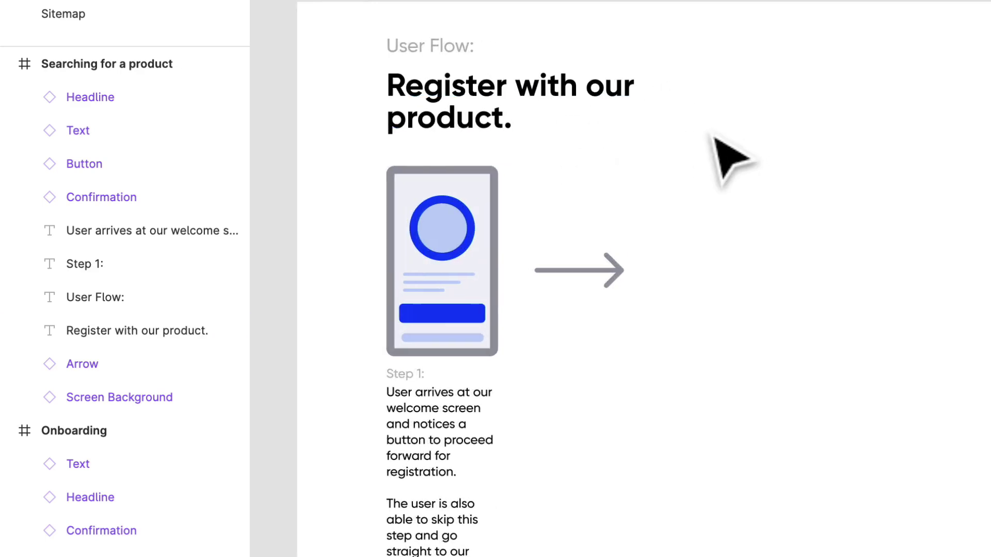
scroll(715, 138, right, 1)
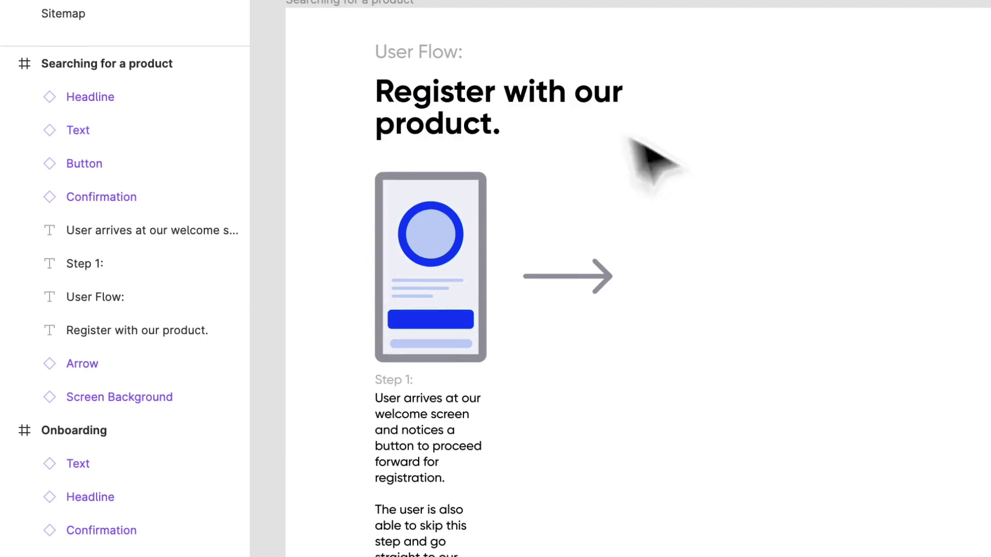
- Replace the copied headline with 'Finding the right product through search.' and widen it to two lines
click(540, 115)
double_click(490, 104)
key(Escape)
double_click(510, 112)
drag(509, 115, 377, 66)
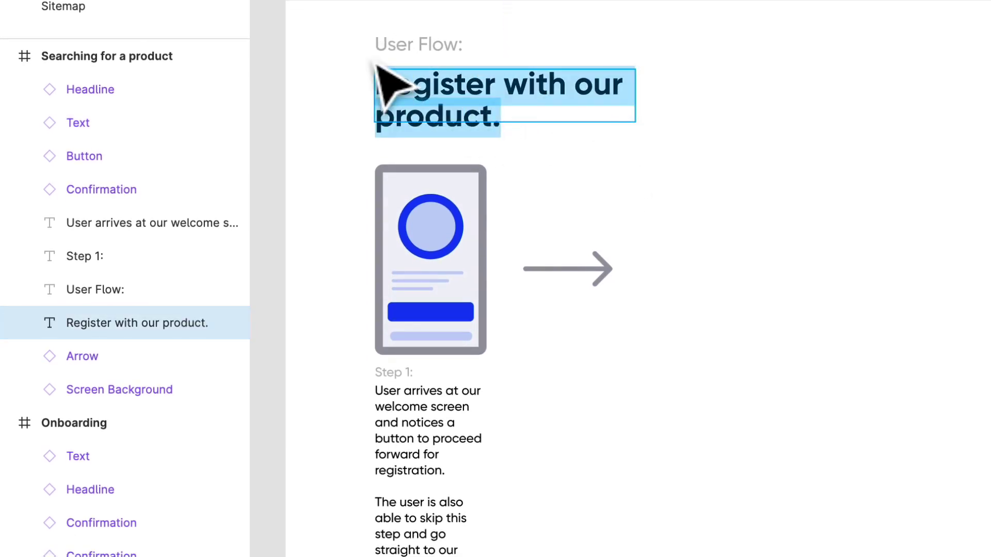
text(Finding)
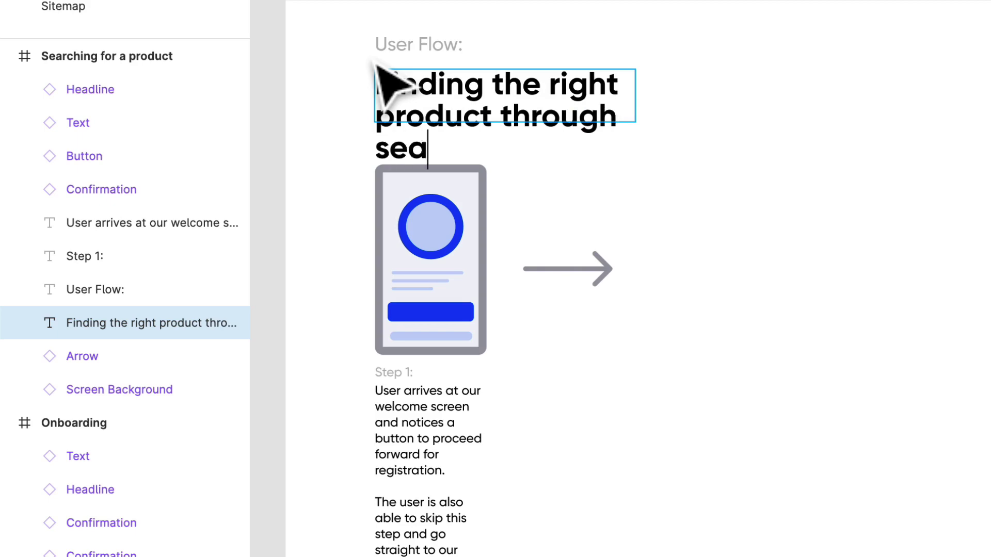
text(.)
key(Escape)
drag(635, 95, 752, 106)
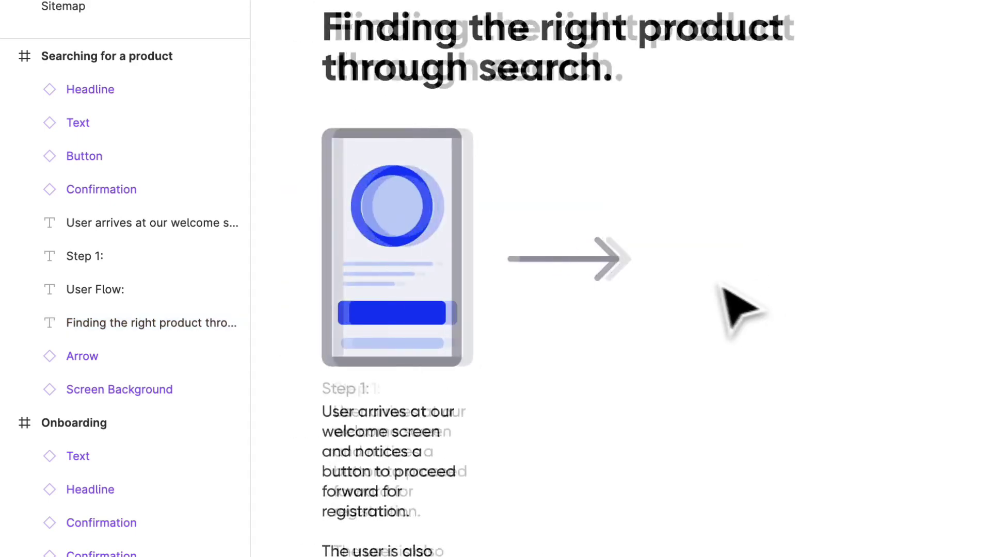
- Delete the old welcome-screen circle, text lines, blue button and lower bar from the phone
scroll(718, 287, left, 2)
scroll(716, 287, down, 2)
scroll(875, 307, up, 1)
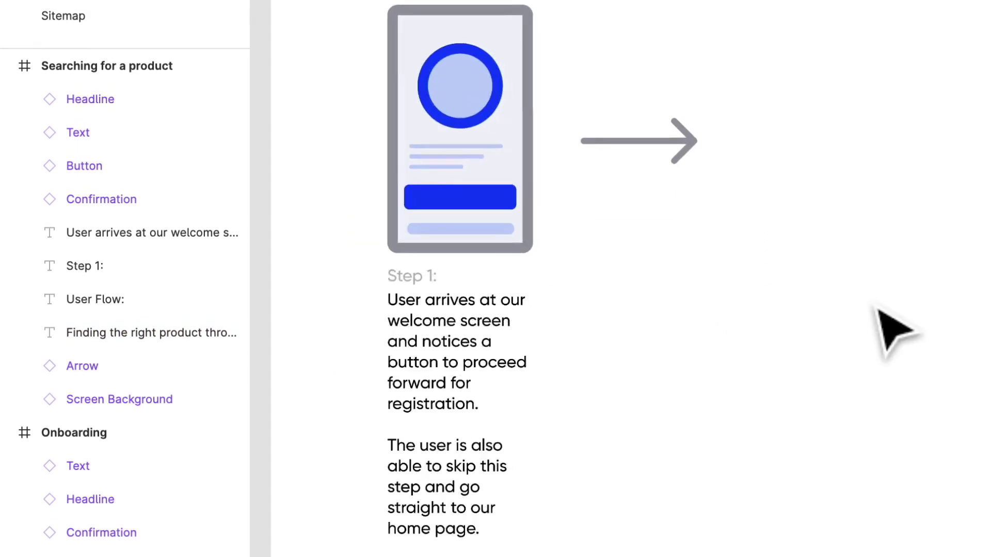
click(454, 361)
click(467, 123)
shift+click(465, 160)
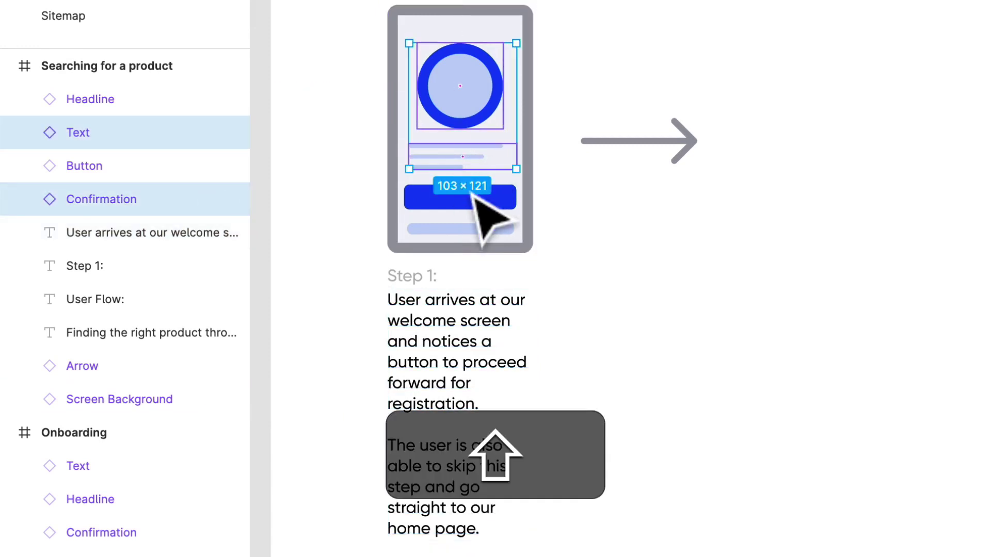
shift+click(470, 198)
shift+click(469, 227)
key(shift+BackSpace)
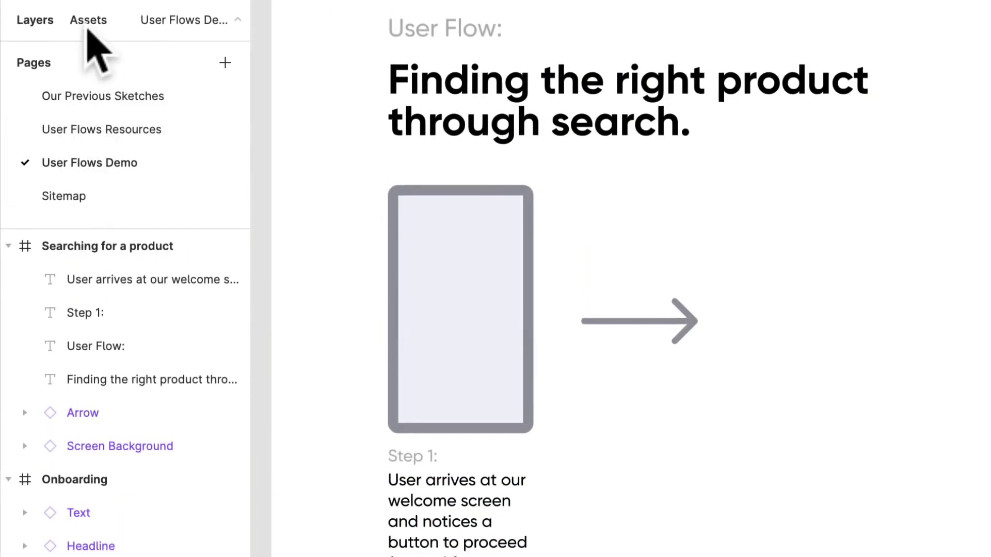
- From Assets, add a light-blue bar, a headline bar, a large product card and a 25-wide slim card
click(88, 22)
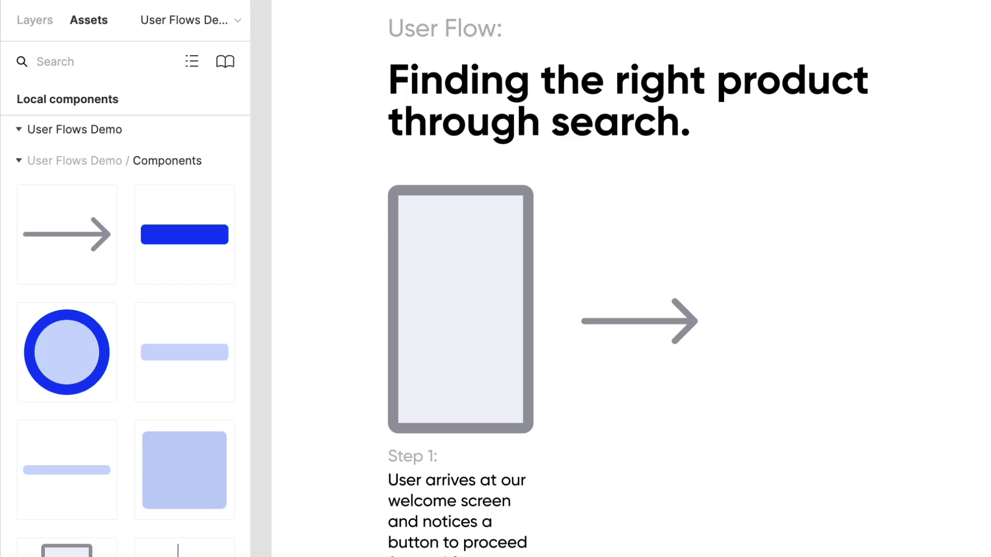
drag(185, 352, 447, 236)
drag(187, 453, 444, 310)
drag(109, 454, 457, 270)
drag(444, 325, 466, 321)
drag(444, 258, 540, 313)
scroll(464, 308, up, 3)
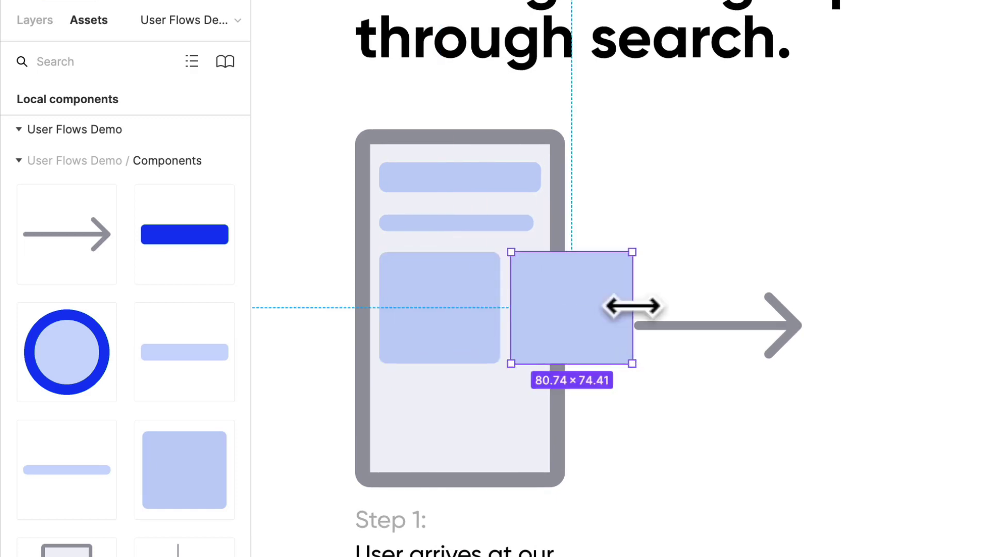
drag(632, 310, 549, 313)
drag(550, 260, 560, 235)
- Add a row of three small tiles and delete the old top bar from the phone
scroll(549, 260, up, 2)
drag(41, 531, 455, 186)
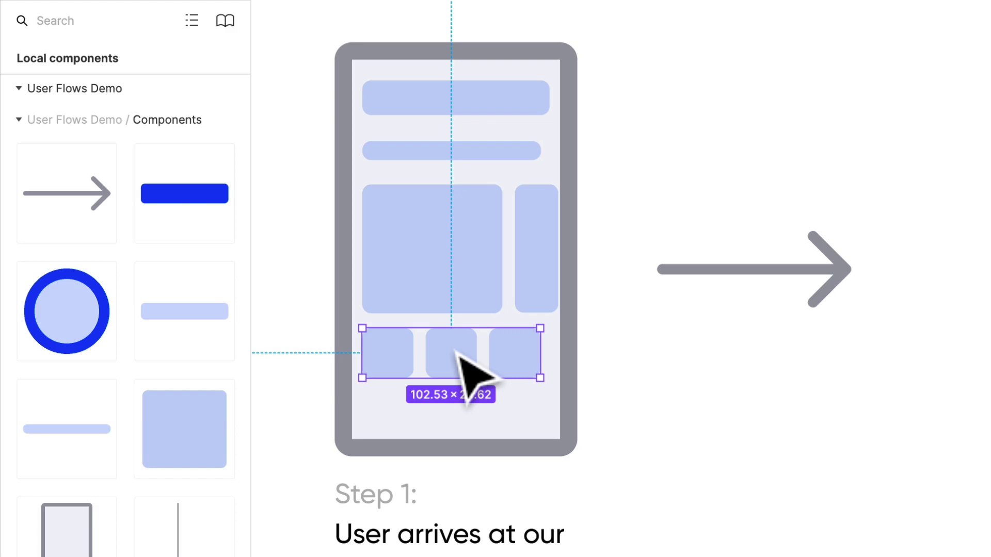
drag(455, 350, 455, 351)
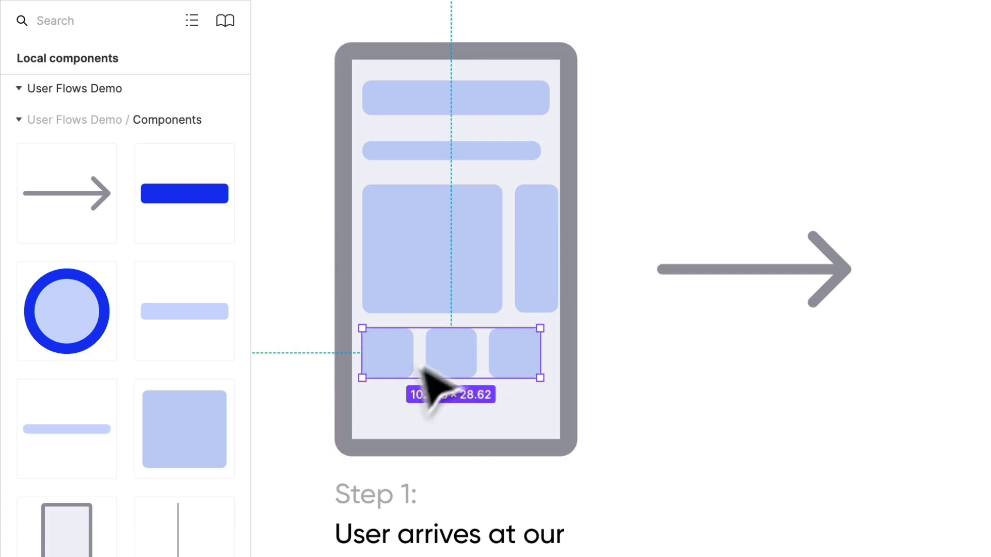
click(664, 173)
click(525, 252)
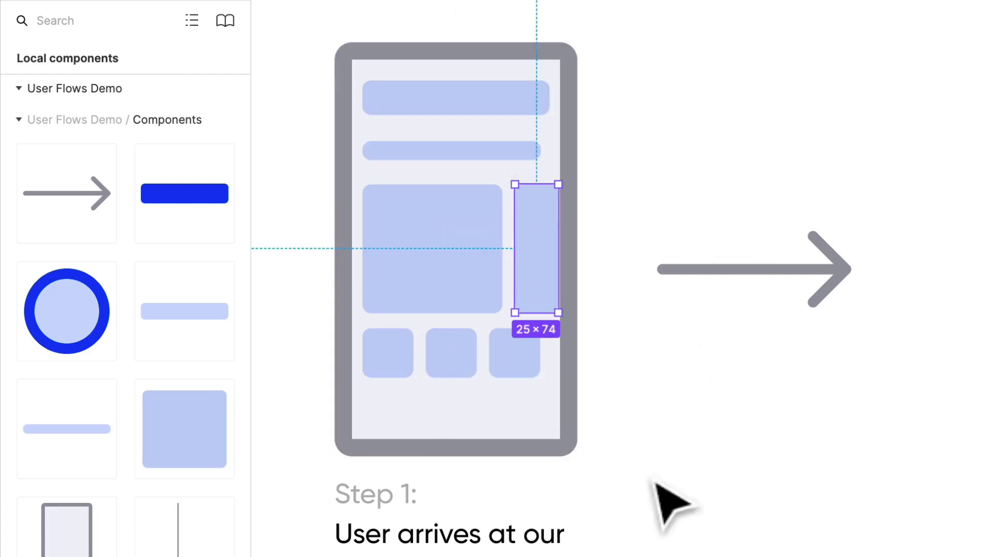
click(495, 547)
scroll(547, 488, down, 1)
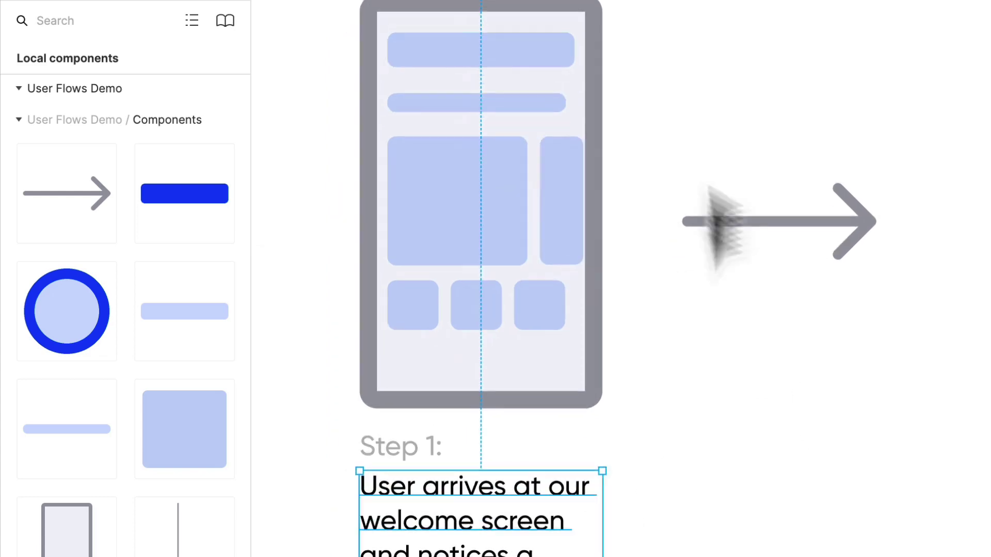
click(478, 54)
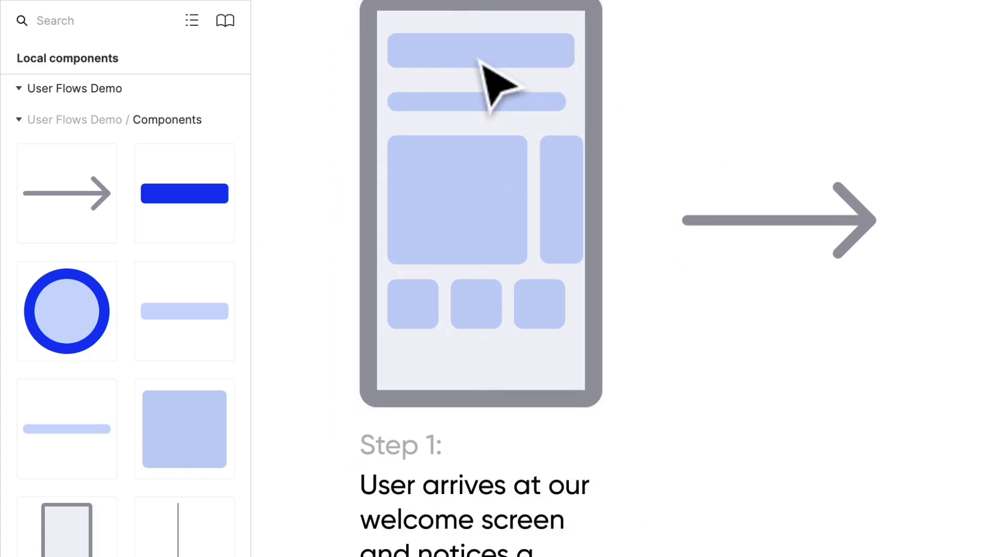
key(Delete)
- Place the blue Button component across the top of the Step 1 phone
drag(212, 204, 515, 63)
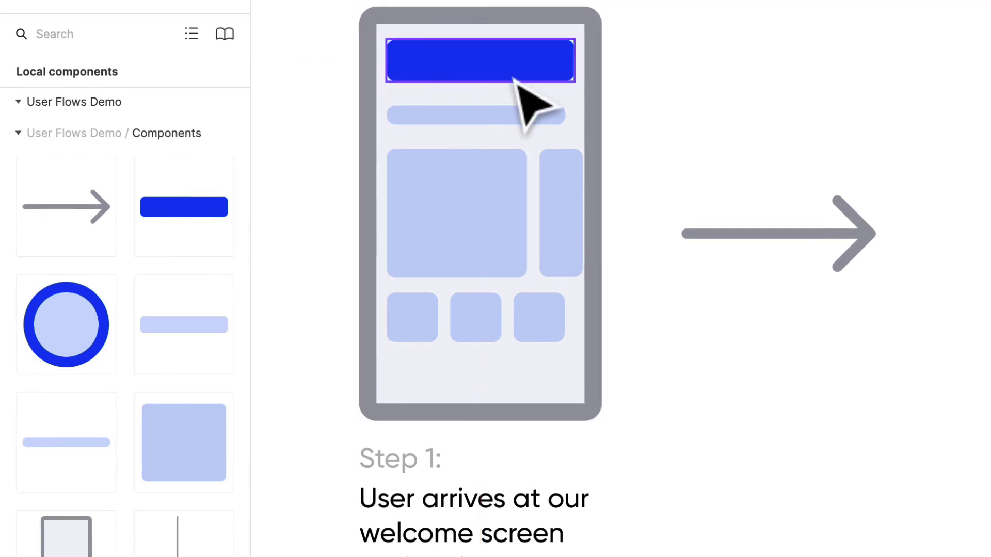
scroll(593, 521, down, 3)
scroll(399, 522, down, 2)
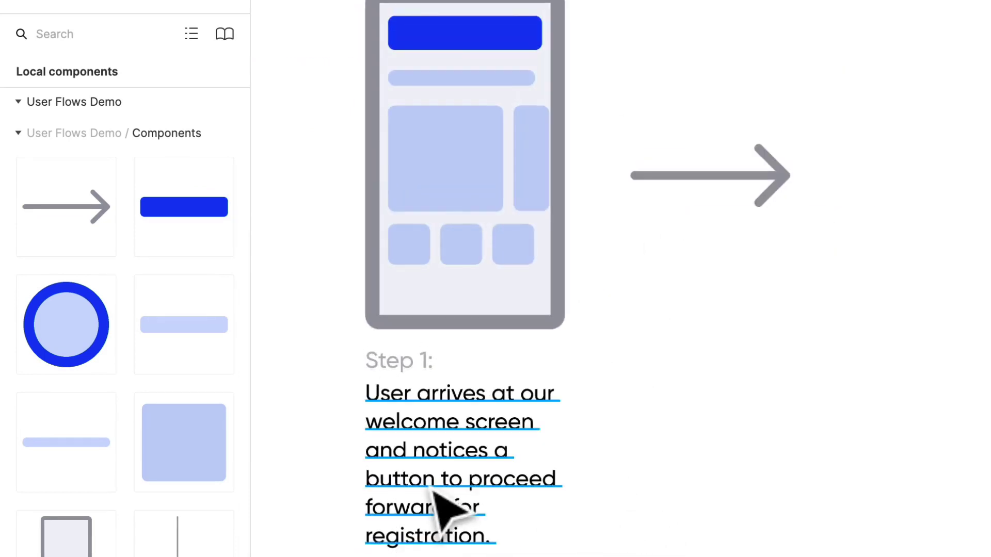
- Rewrite the Step 1 description as 'The user is able to begin their search from the home screen.'
triple_click(434, 498)
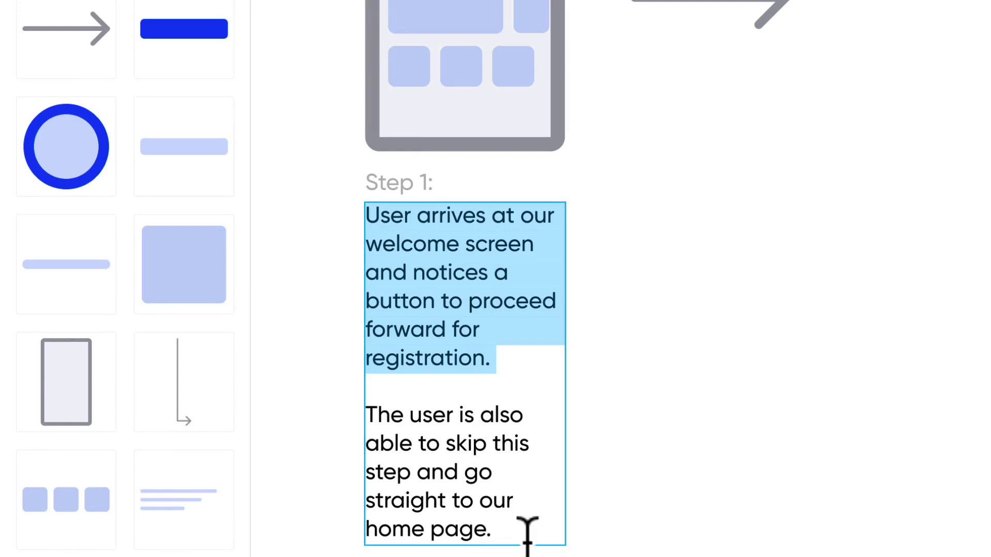
click(521, 532)
drag(519, 531, 372, 221)
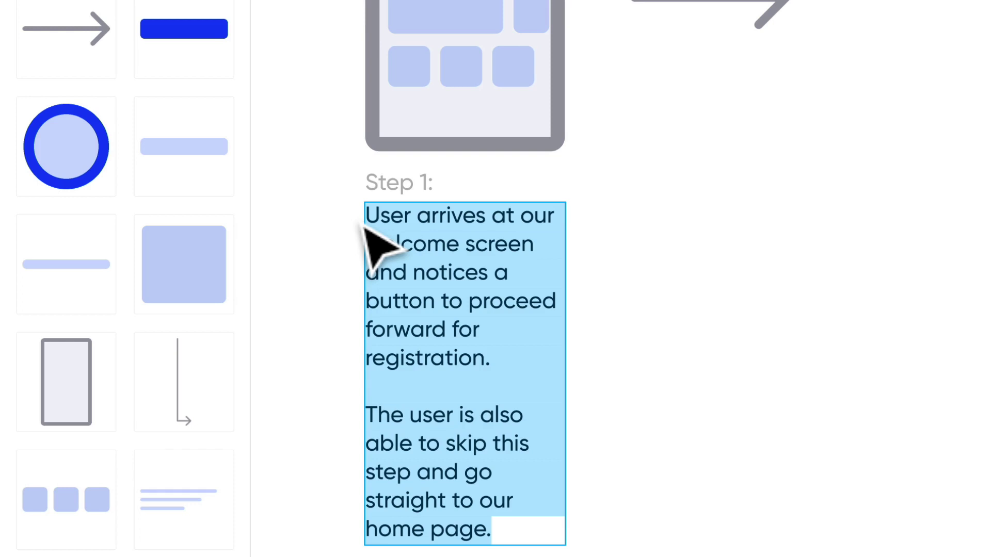
text(Th)
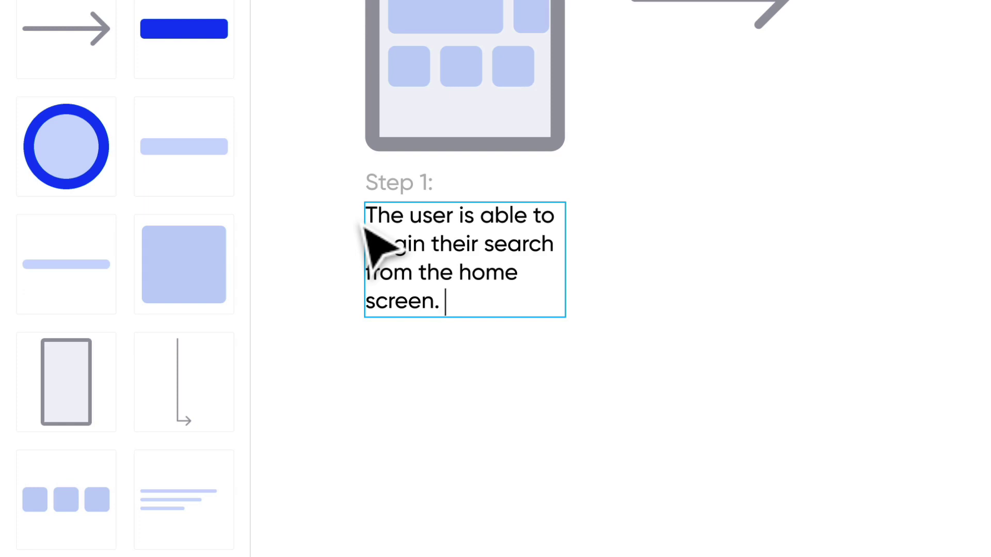
- Duplicate the Step 1 phone, texts and arrow to the right as a second screen
click(361, 225)
scroll(855, 203, up, 3)
scroll(855, 203, down, 2)
drag(894, 556, 533, 173)
drag(516, 220, 920, 233)
drag(726, 241, 720, 258)
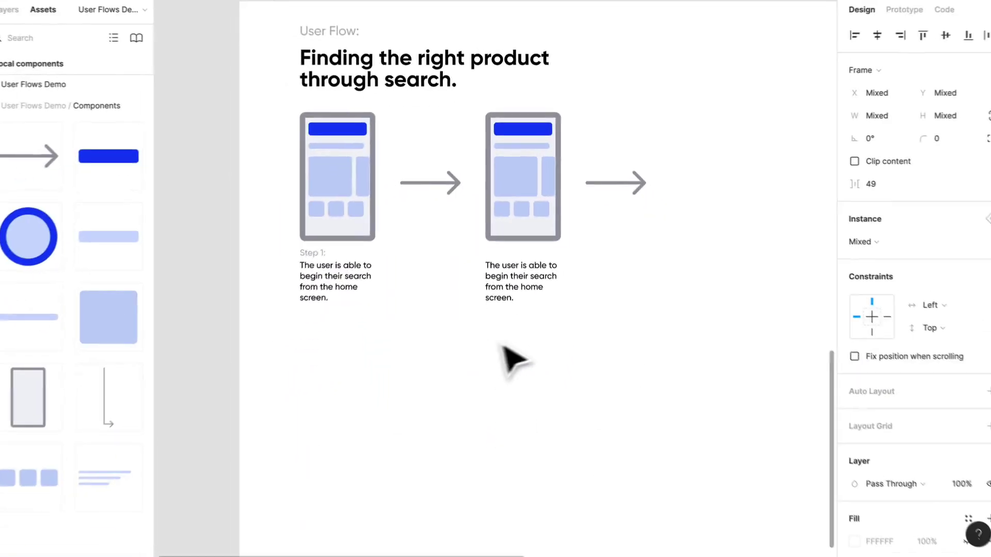
- Paste the branch arrow and lower phone, and copy the Step 1 label and description beneath it
key(ctrl+v)
drag(517, 390, 518, 406)
click(702, 390)
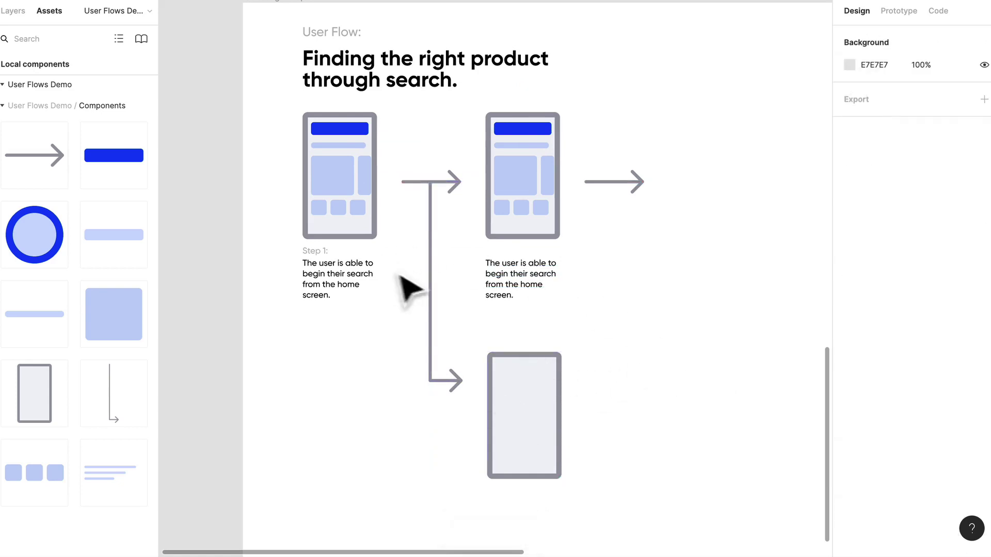
click(325, 274)
shift+click(322, 251)
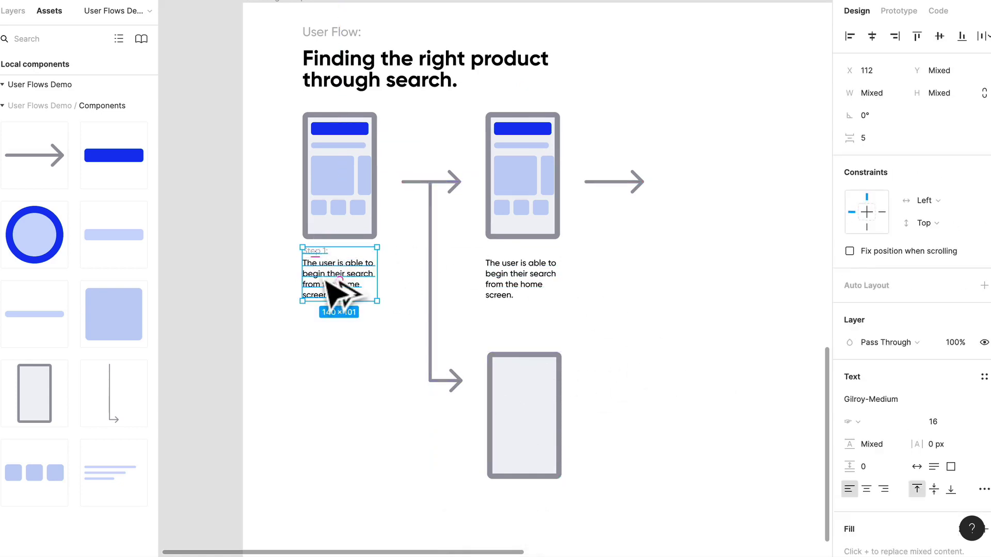
drag(327, 279, 514, 526)
- Relabel the lower caption 'Step 2.1:' and start its description with 'The user is also able to'
click(506, 494)
scroll(525, 529, up, 3)
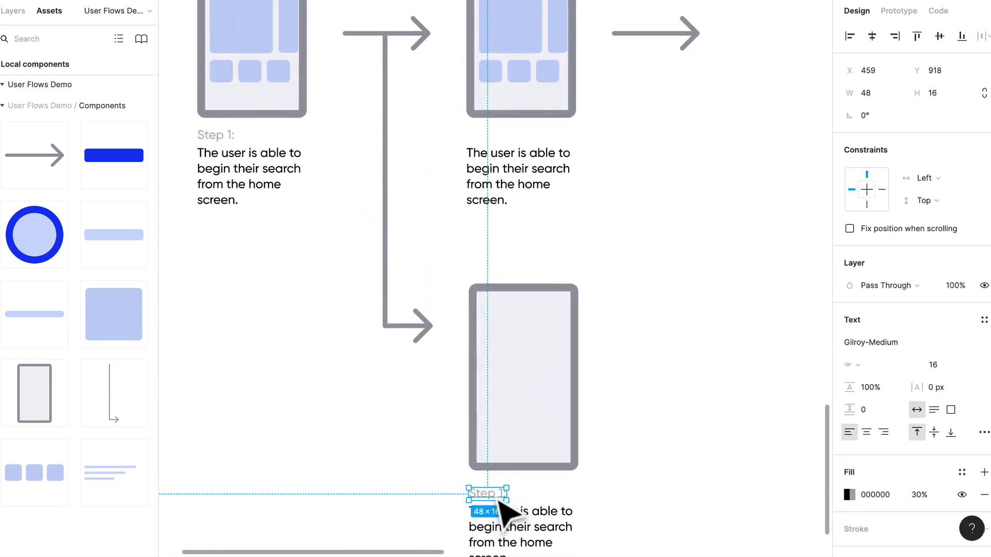
double_click(499, 492)
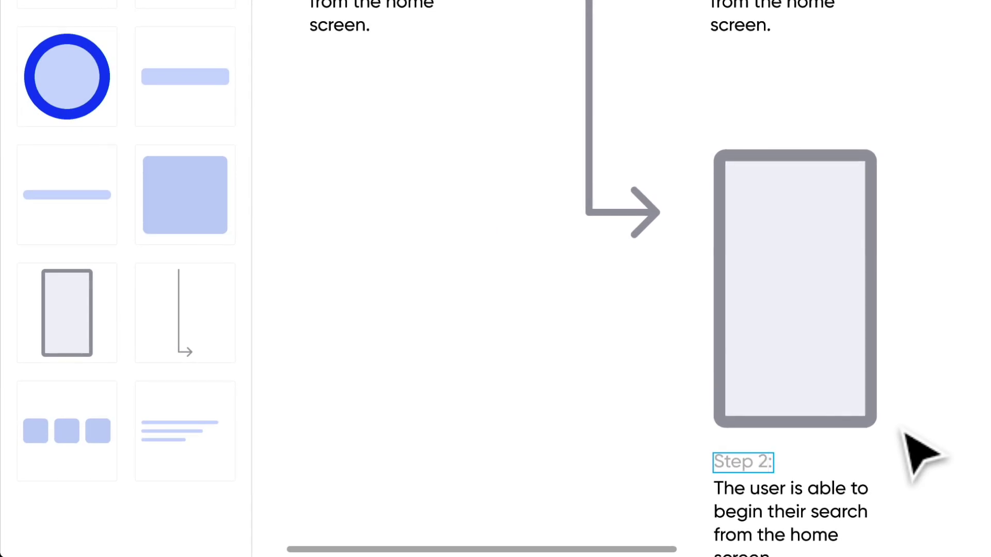
scroll(918, 453, down, 1)
click(764, 468)
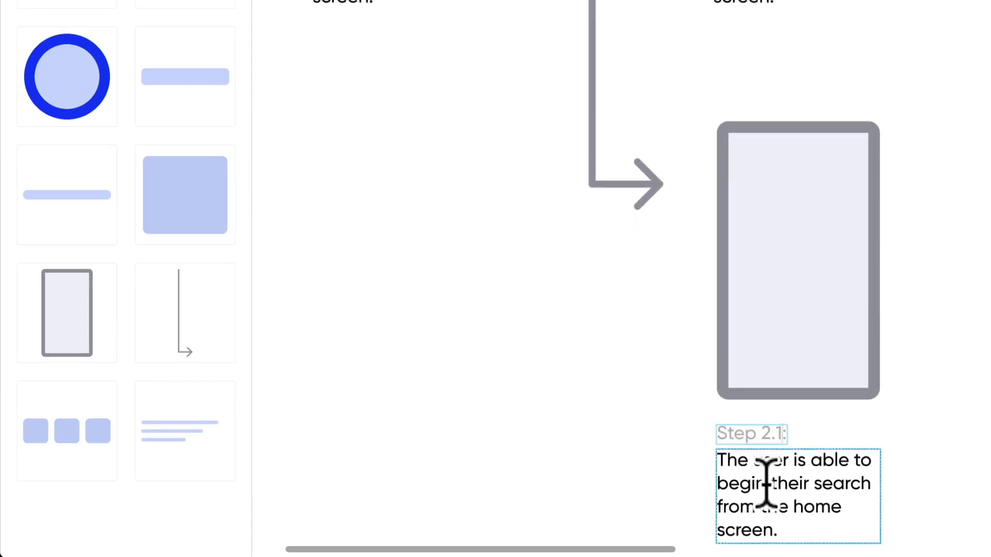
double_click(763, 469)
text(The user i)
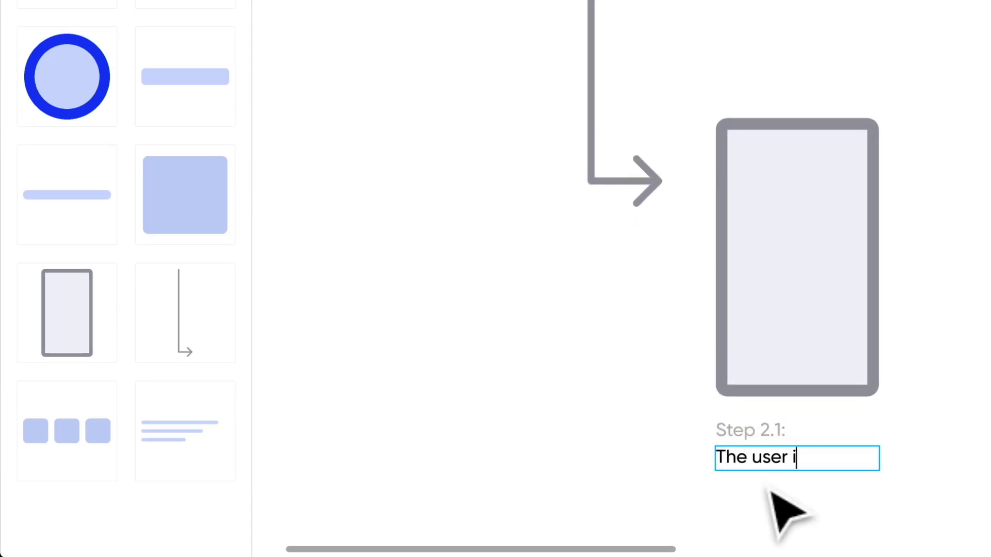
text(s also able to)
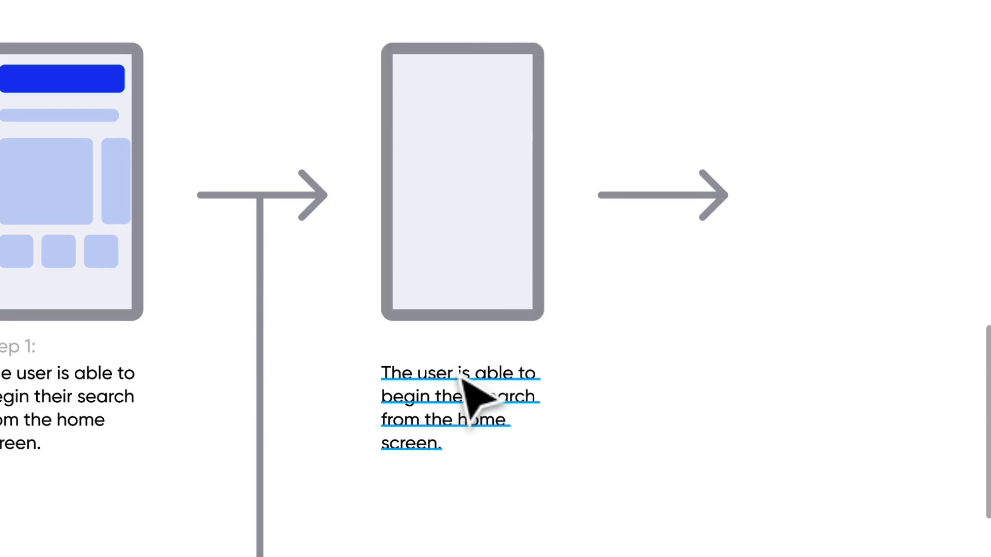
- Select the Step 1 description to add 'The user can click the search input.'
click(461, 378)
scroll(470, 397, left, 5)
click(248, 372)
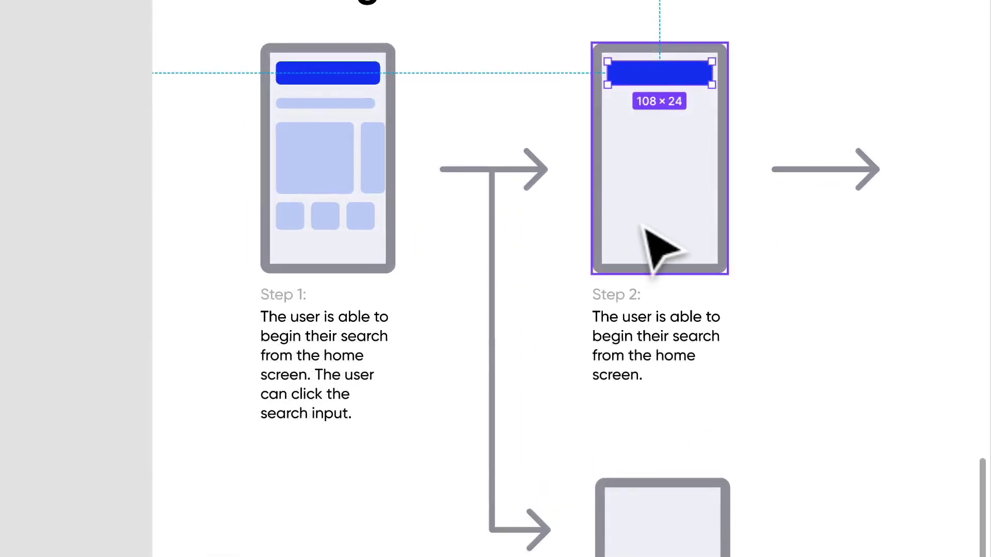
- Add a light-blue keyboard block to the Step 2 phone, sized 118×87
scroll(642, 222, up, 13)
scroll(643, 221, up, 10)
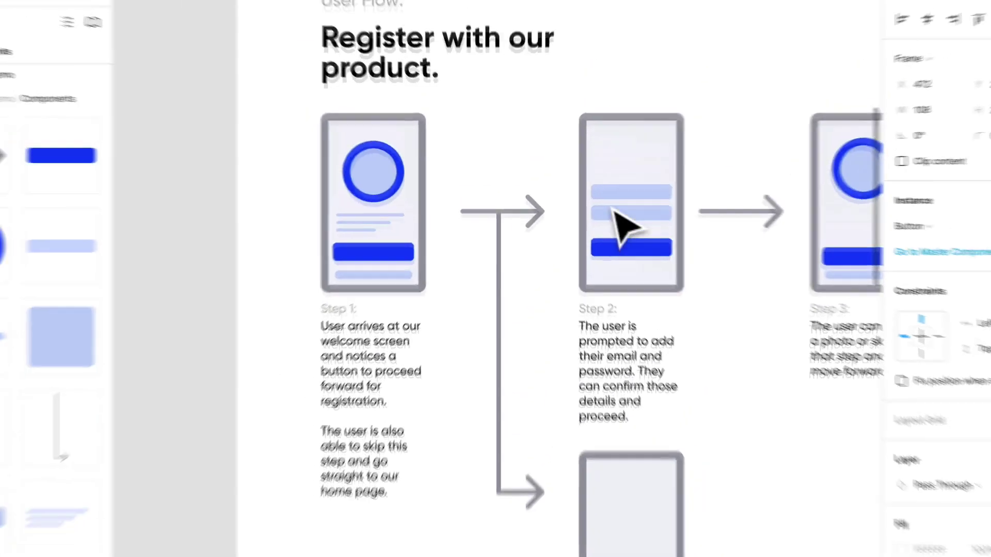
scroll(643, 222, down, 15)
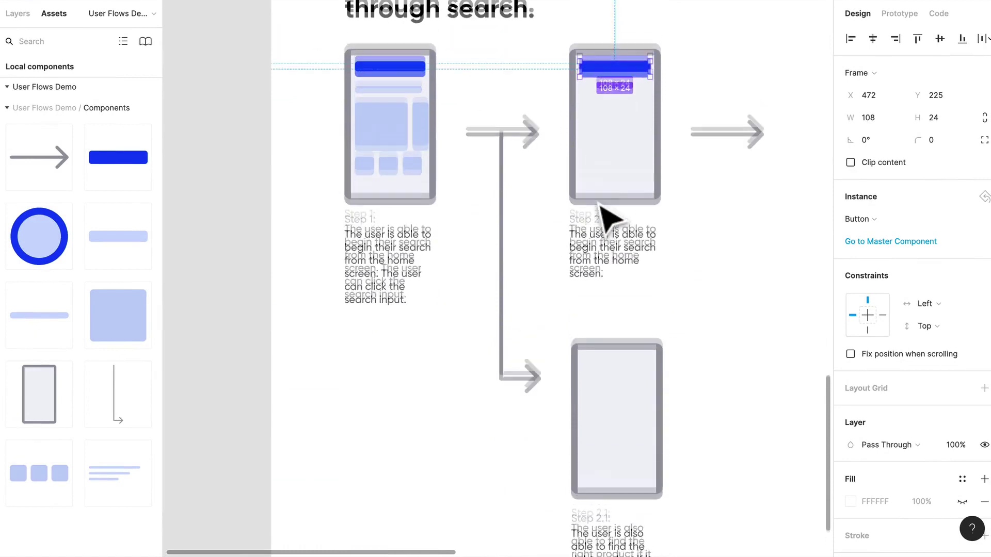
drag(118, 326, 593, 212)
scroll(593, 214, up, 5)
drag(659, 209, 678, 207)
drag(639, 253, 637, 268)
- Retype the Step 2 description to explain the keyboard prompt within a search overlay
click(713, 278)
double_click(568, 376)
text(The user )
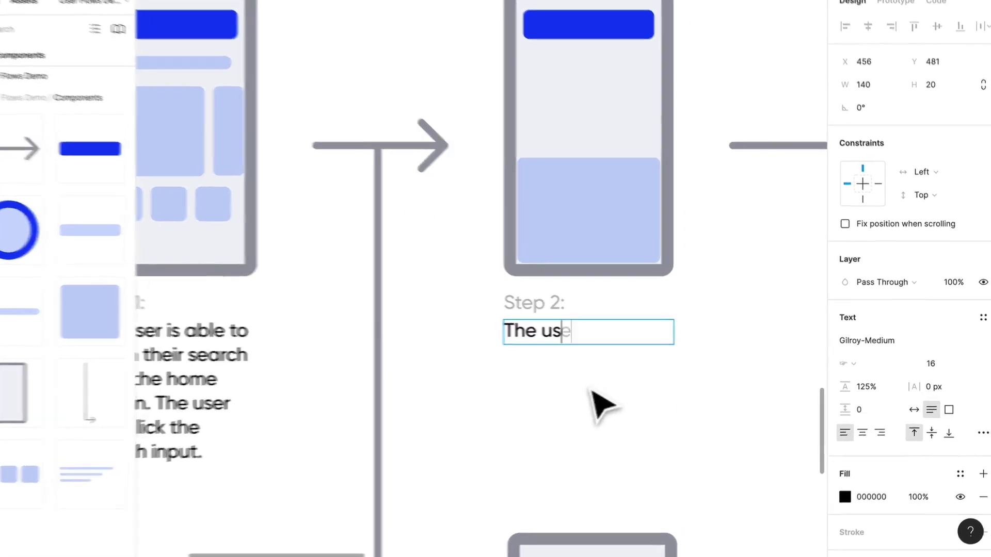
text(receives a)
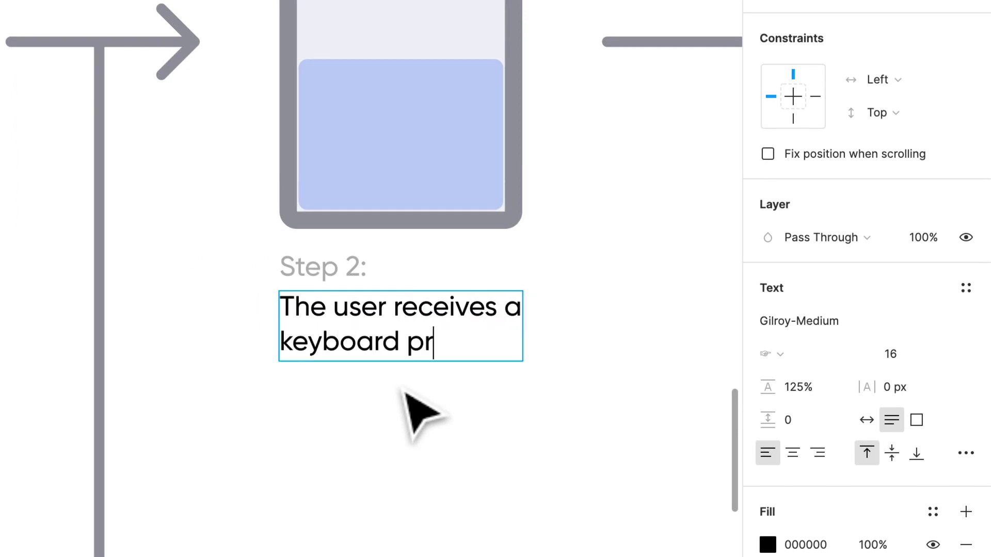
text(within)
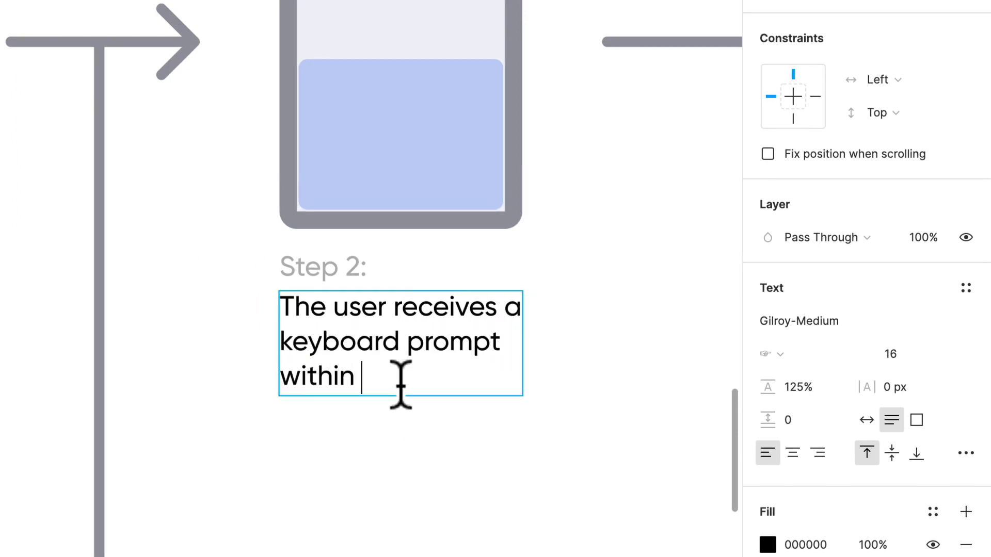
text( overlay and is able to enter their sear)
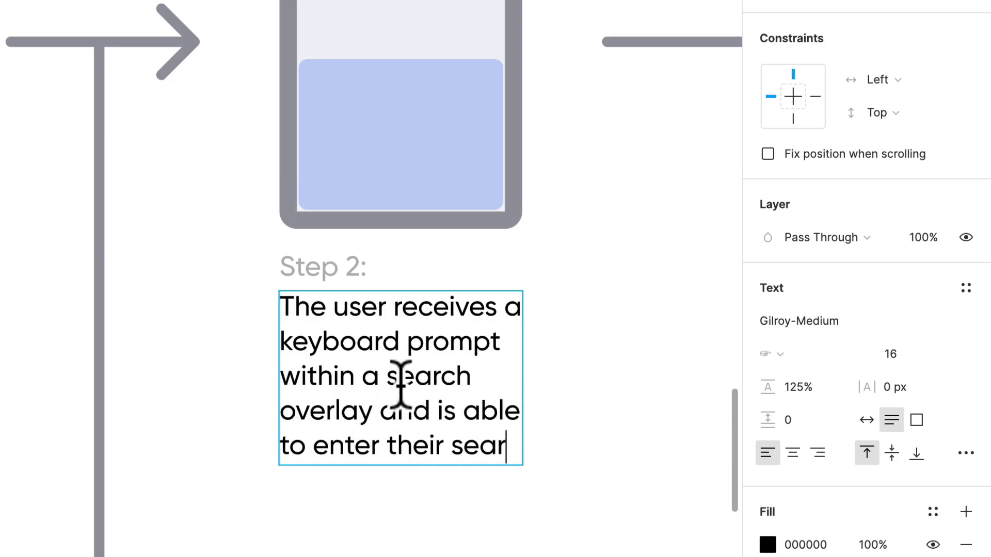
text(ch.)
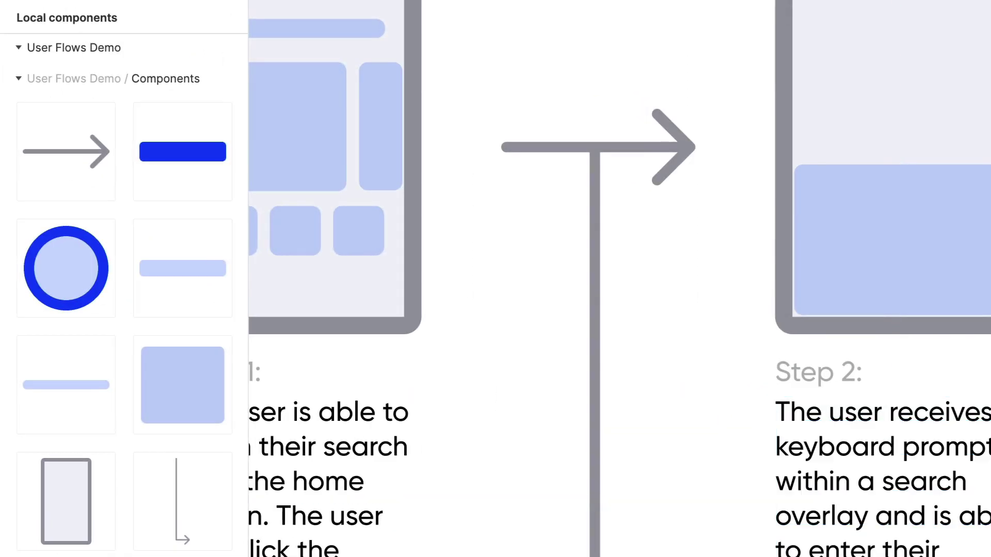
- Select the whole Step 2 phone together with its description text
scroll(619, 278, down, 3)
scroll(620, 279, right, 8)
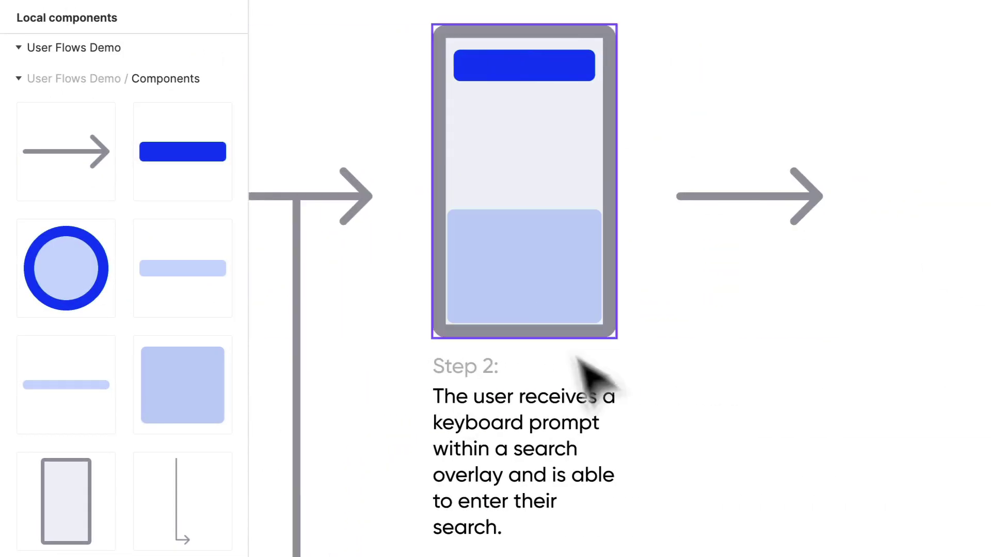
click(497, 210)
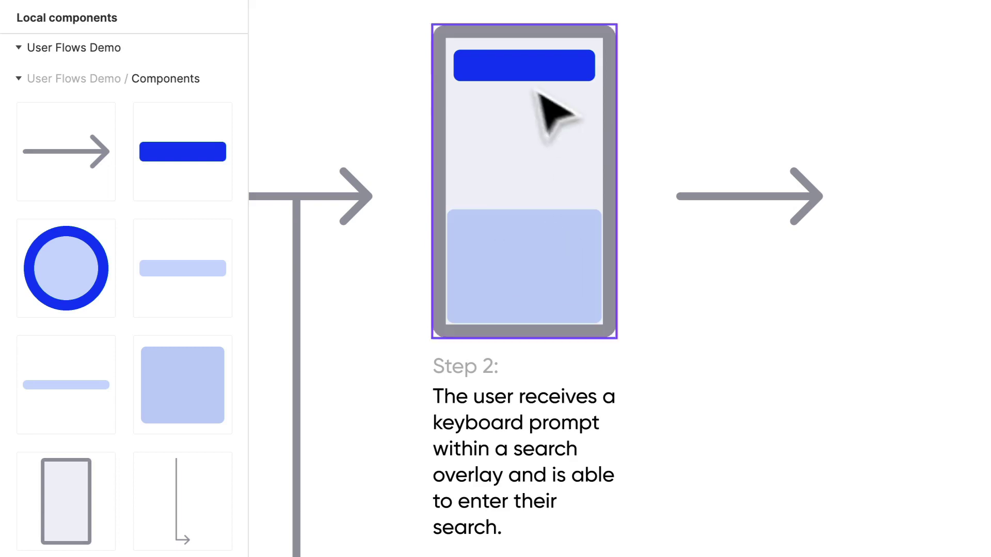
click(541, 75)
click(510, 253)
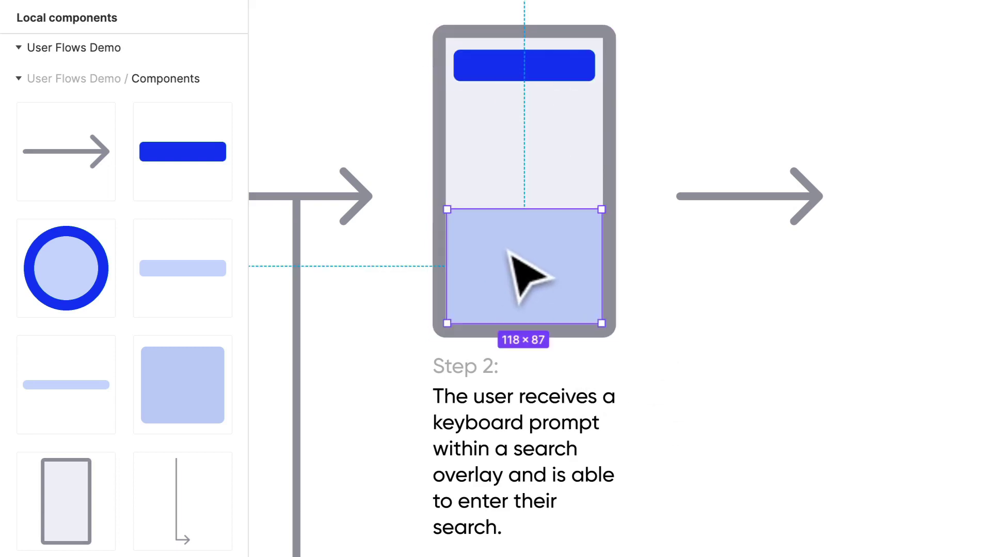
drag(940, 485, 471, 47)
- Place a copy of the Step 2 screen to the right
drag(506, 137, 958, 209)
scroll(966, 208, right, 3)
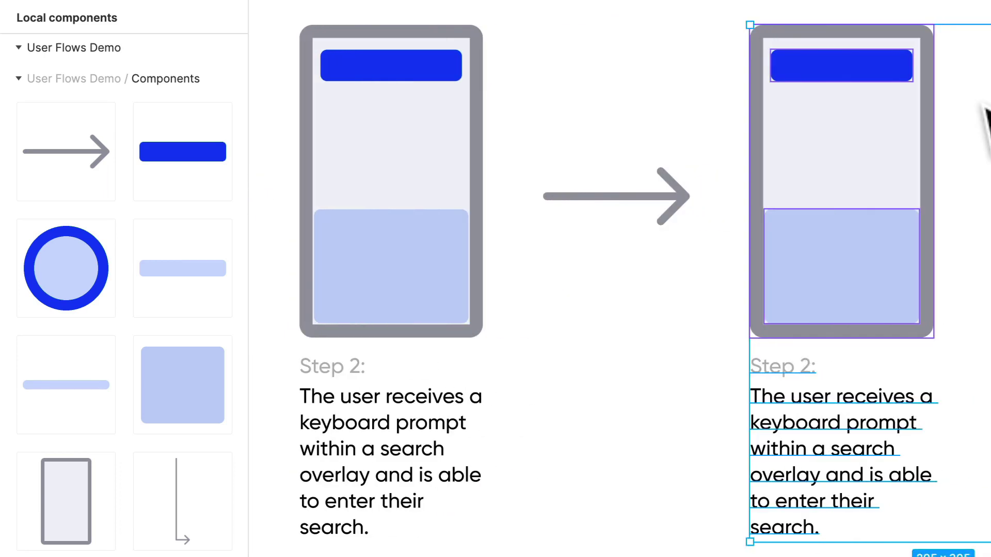
click(983, 106)
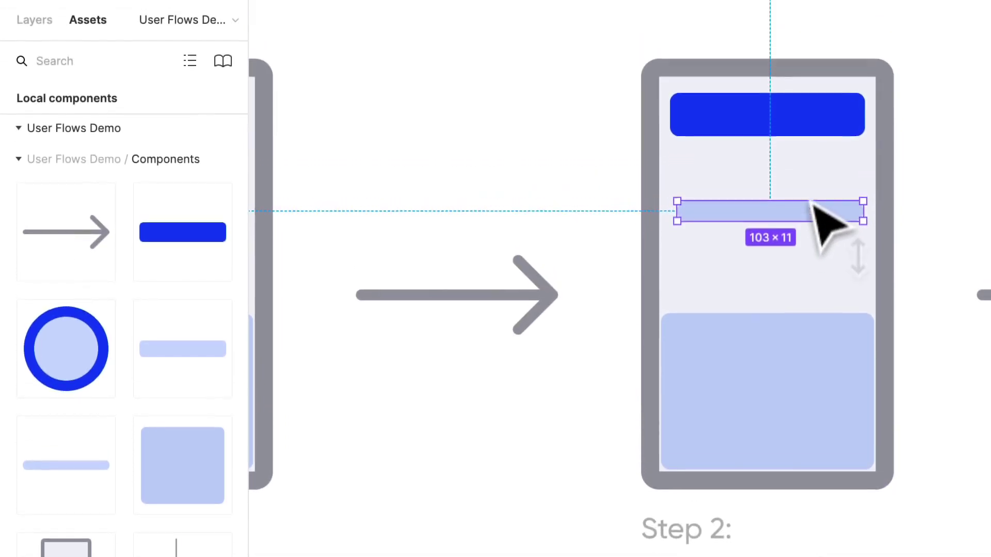
- Arrange the light-blue bar under the top block and duplicate it into four evenly spaced rows
drag(807, 163, 803, 126)
alt+drag(803, 180, 806, 211)
key(super+d)
key(ctrl+z)
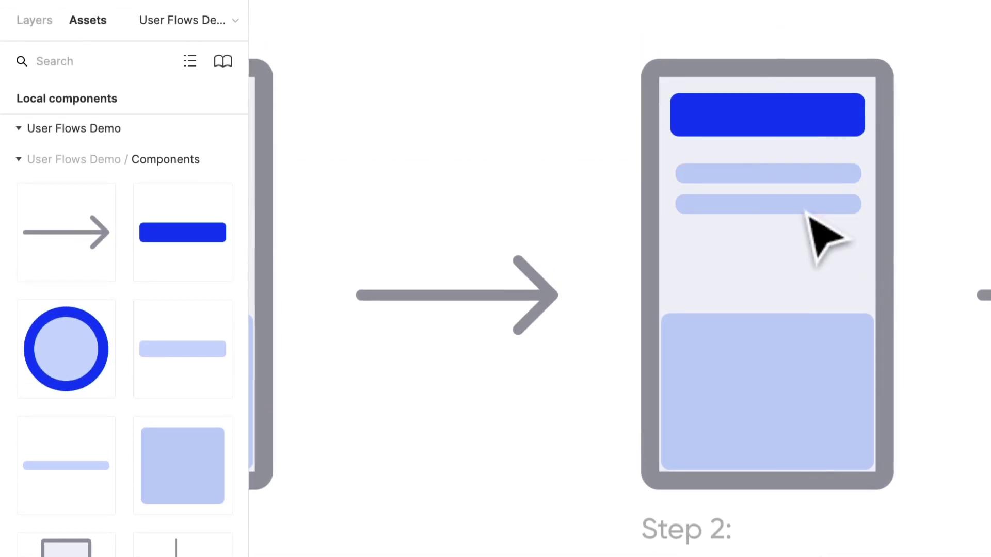
key(ctrl+z)
click(918, 199)
drag(836, 175, 836, 167)
key(alt)
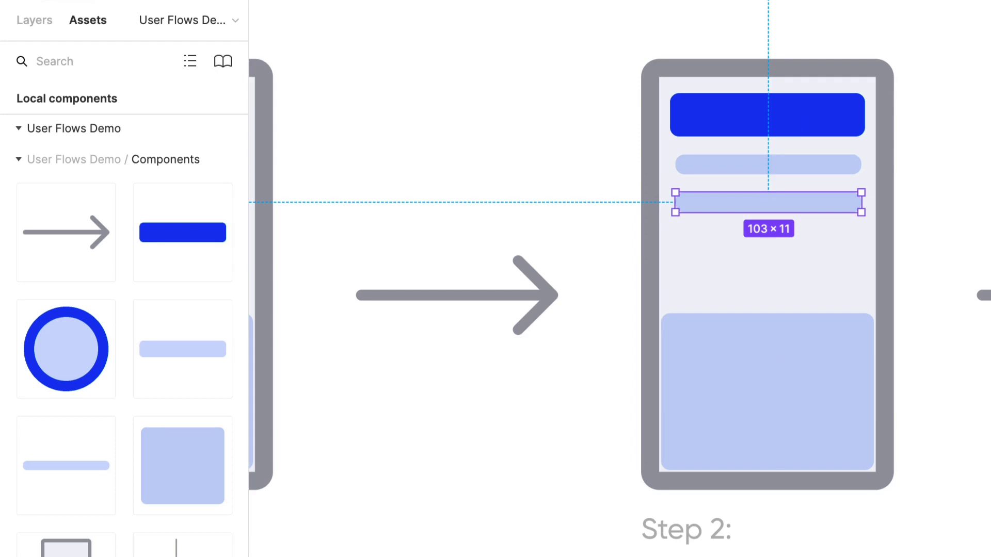
key(super+d)
key(super+d)
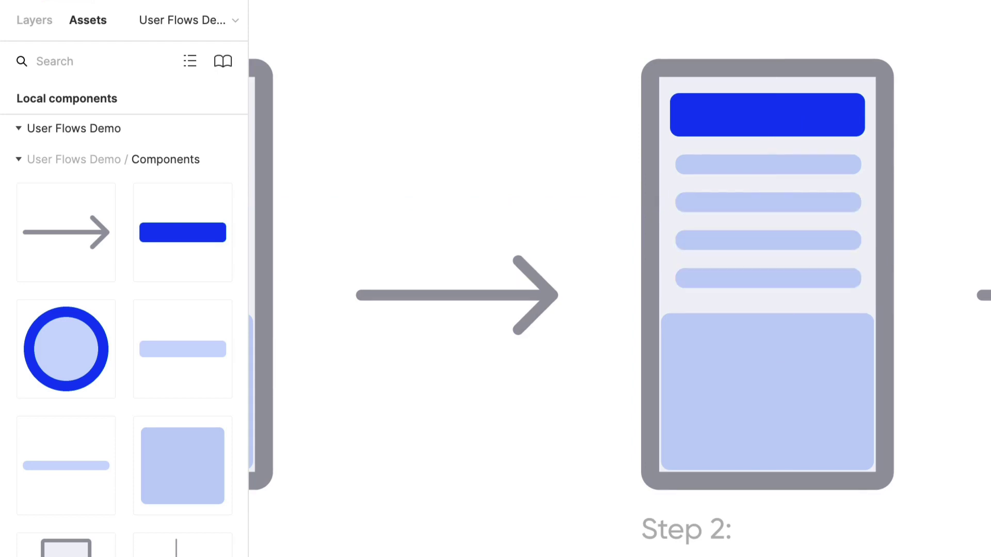
scroll(620, 304, up, 2)
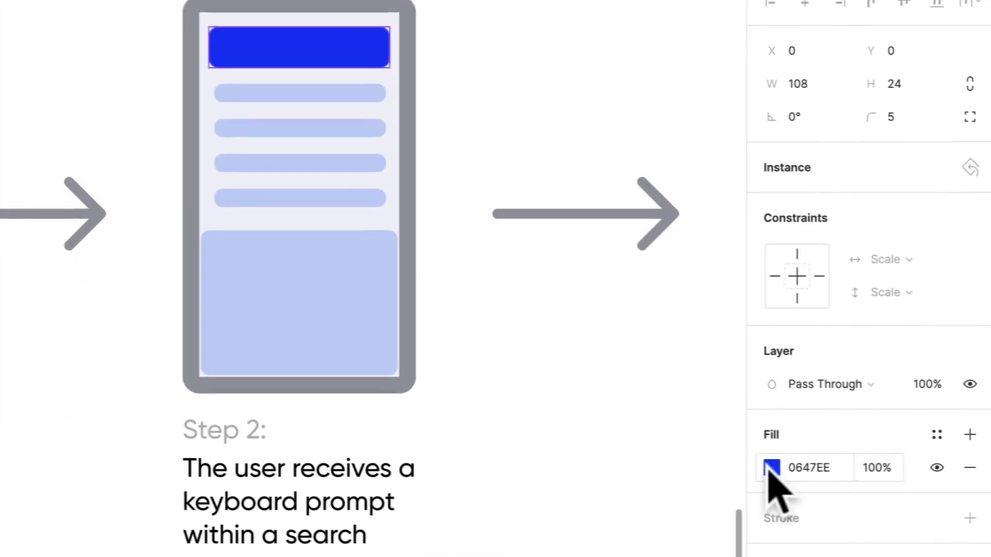
- Make the top bar's fill light blue and set the third bar's fill opacity to 100%
click(768, 467)
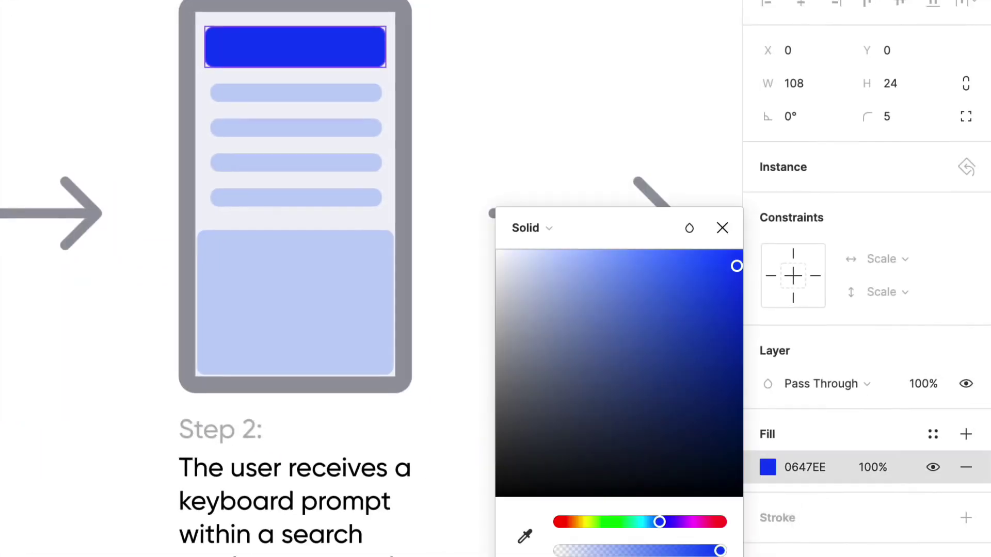
click(525, 538)
click(282, 289)
click(356, 127)
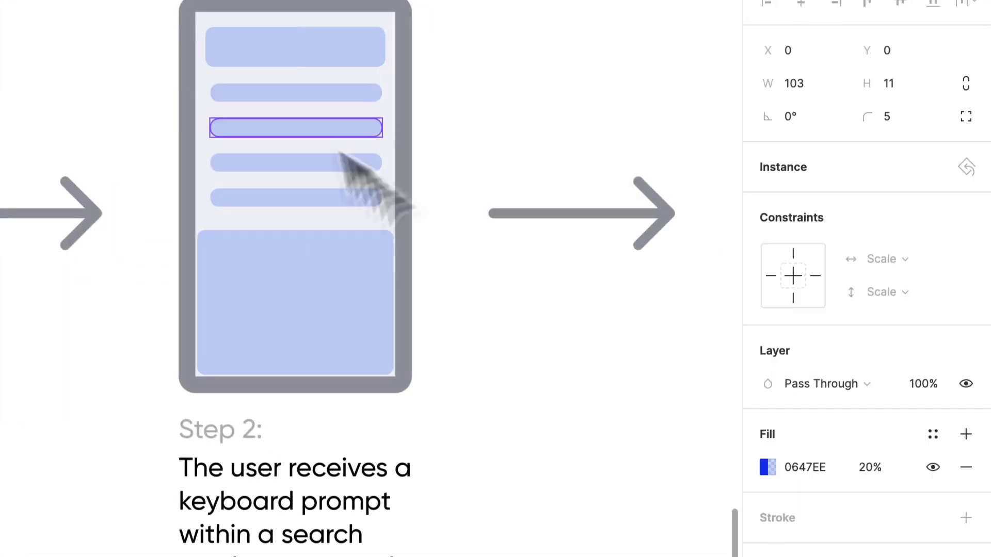
click(871, 467)
text(100)
key(Return)
click(593, 413)
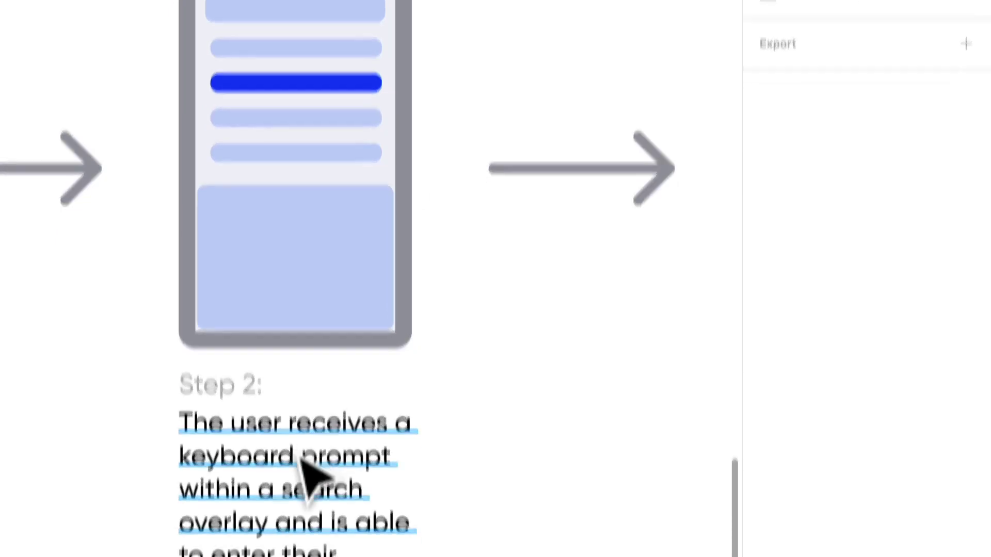
- Rewrite the Step 3 caption: suggestions appear as the user types, ending with 'their intended search.'
double_click(299, 445)
click(256, 382)
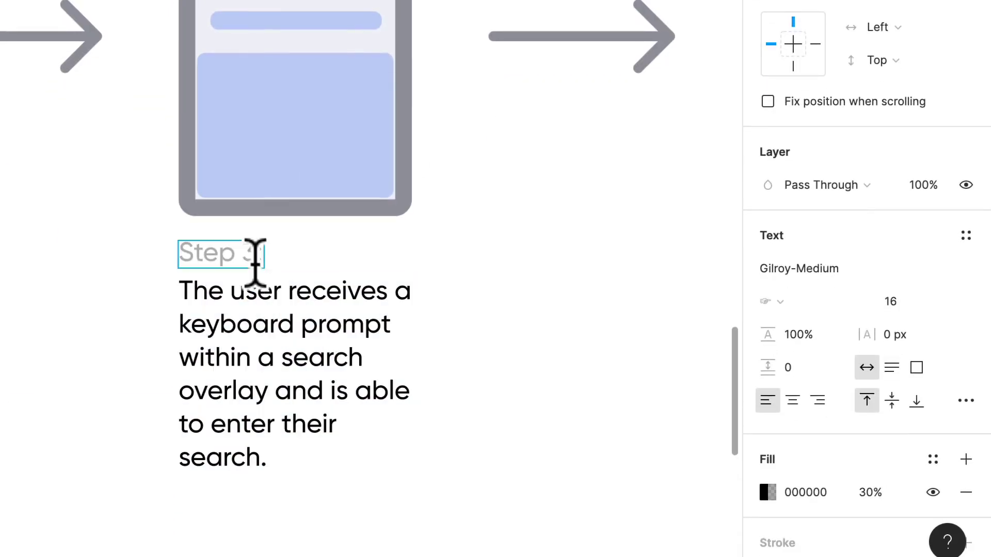
click(297, 389)
key(Return)
text(As the user t)
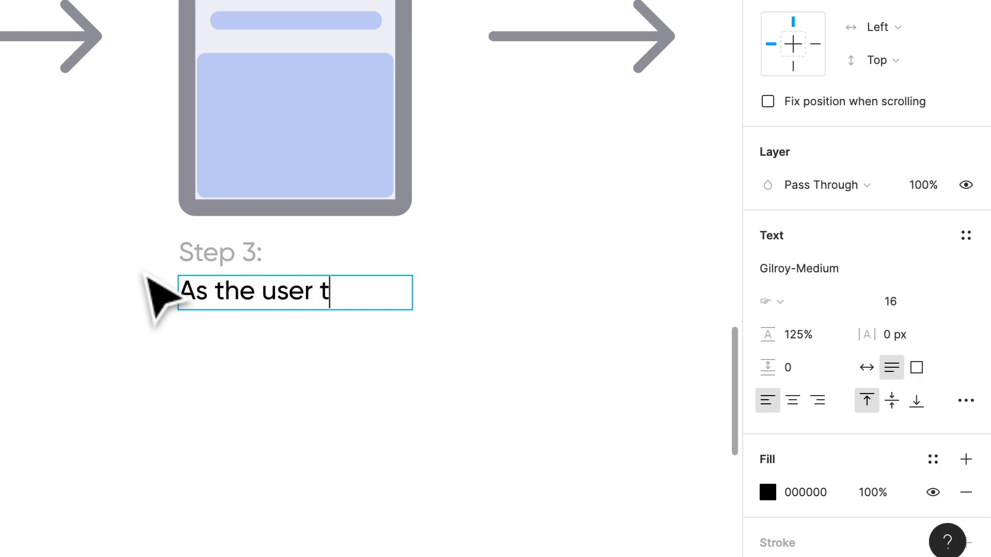
text(ypes, the product gives the user)
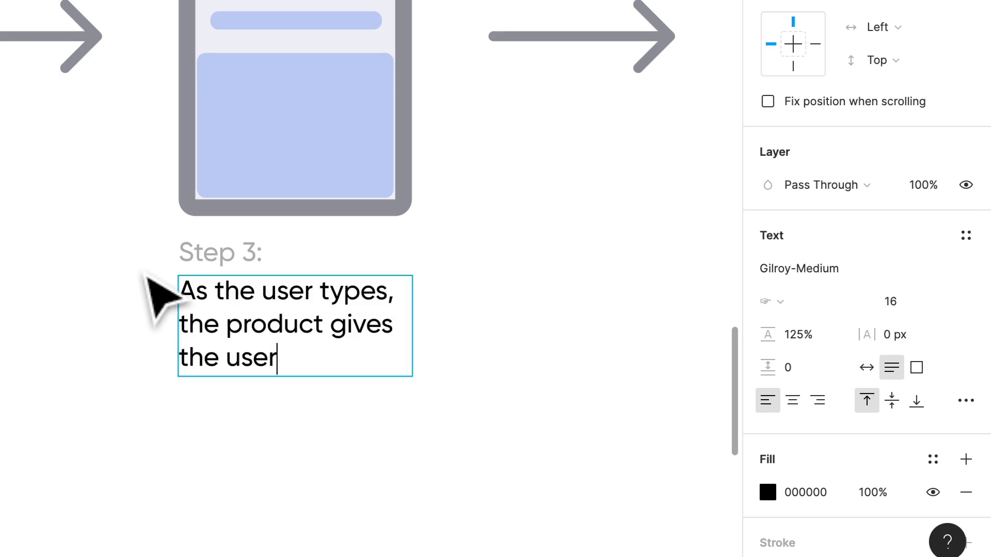
text( suggestions )
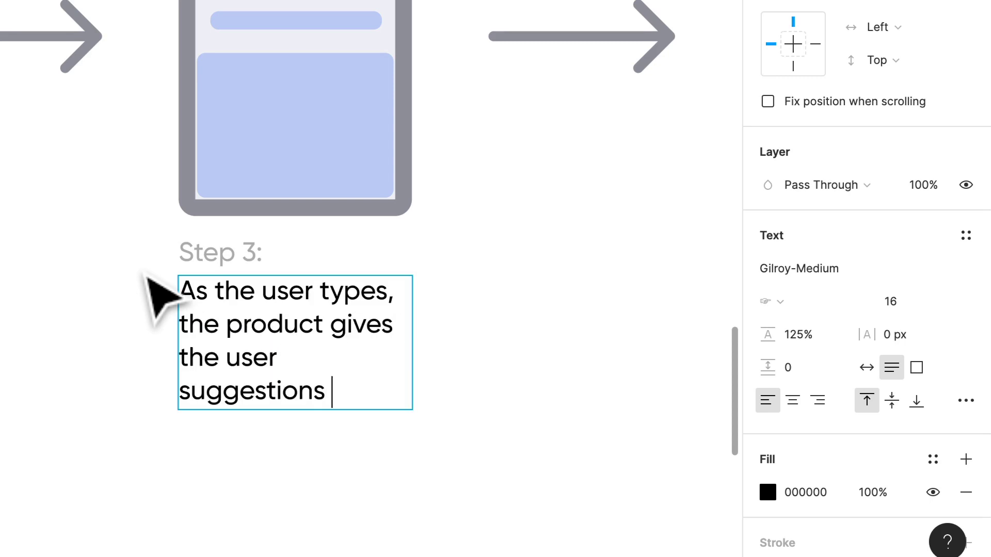
text(off potention)
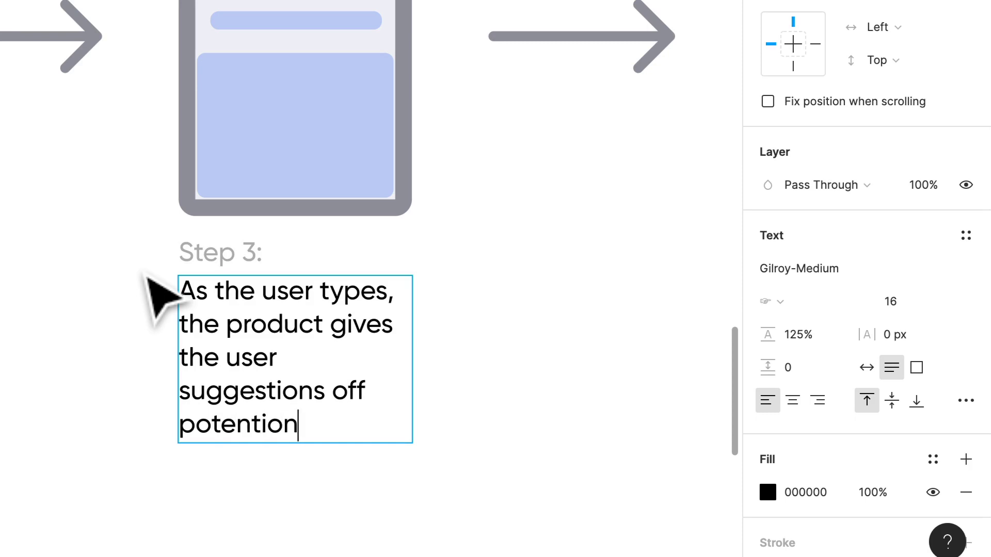
text(al searches. The user clicks on the)
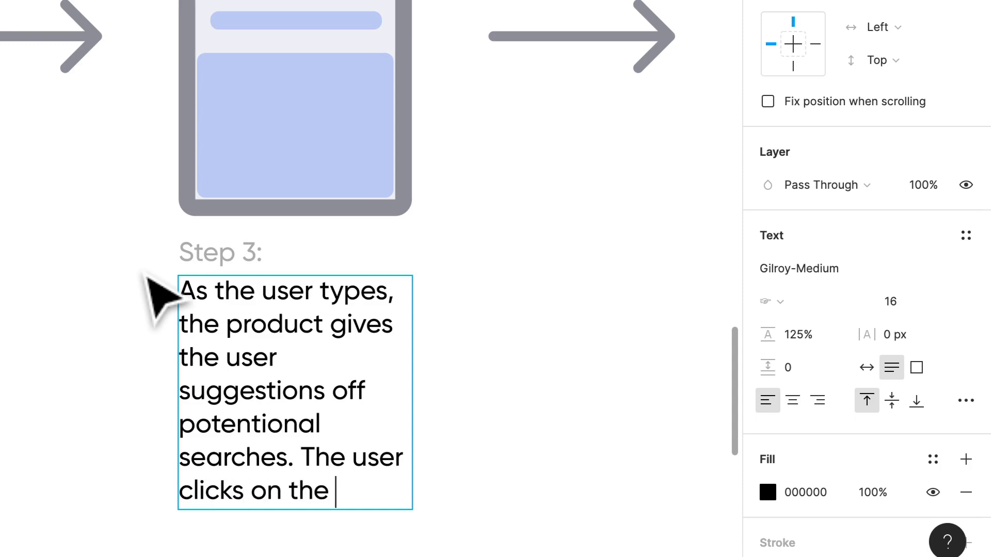
text( search item)
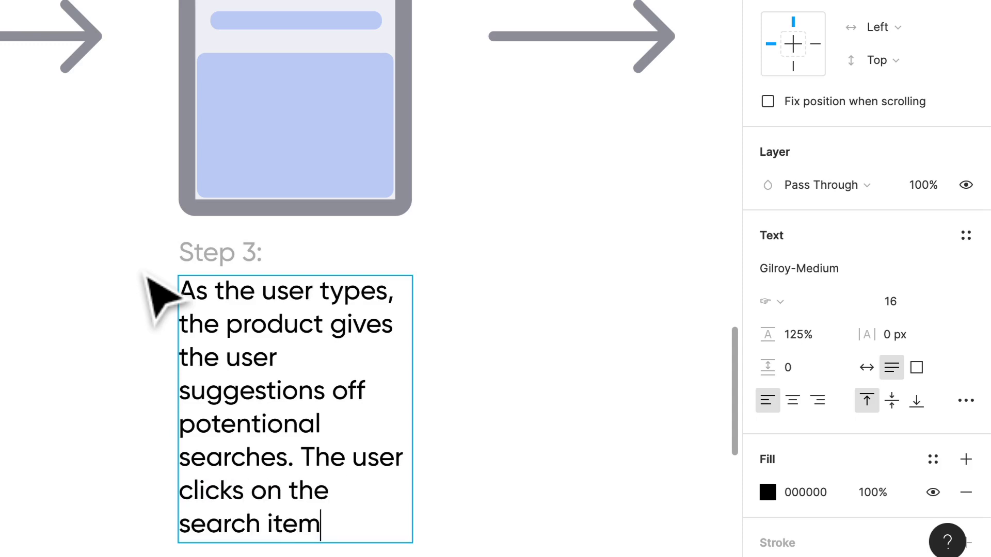
text( that relates most to)
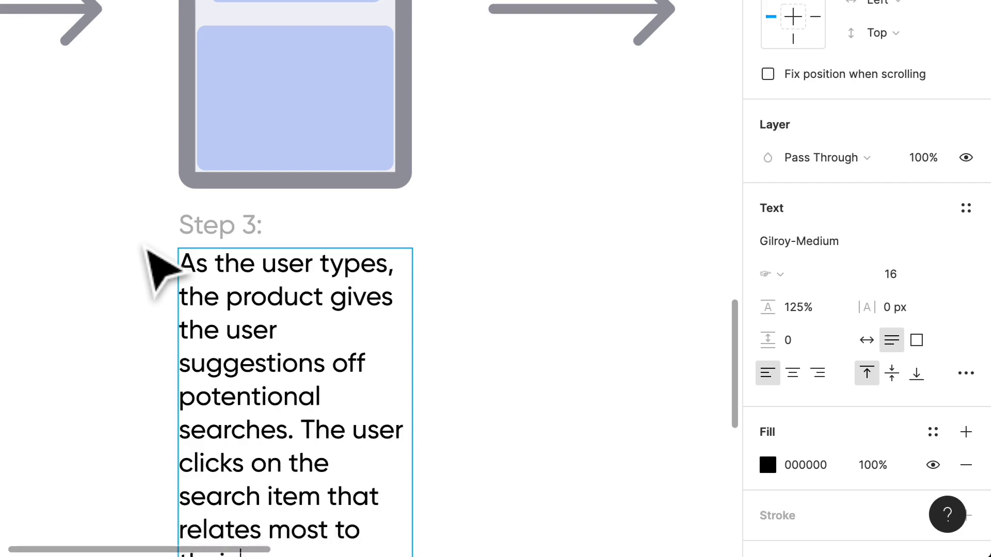
text(inte)
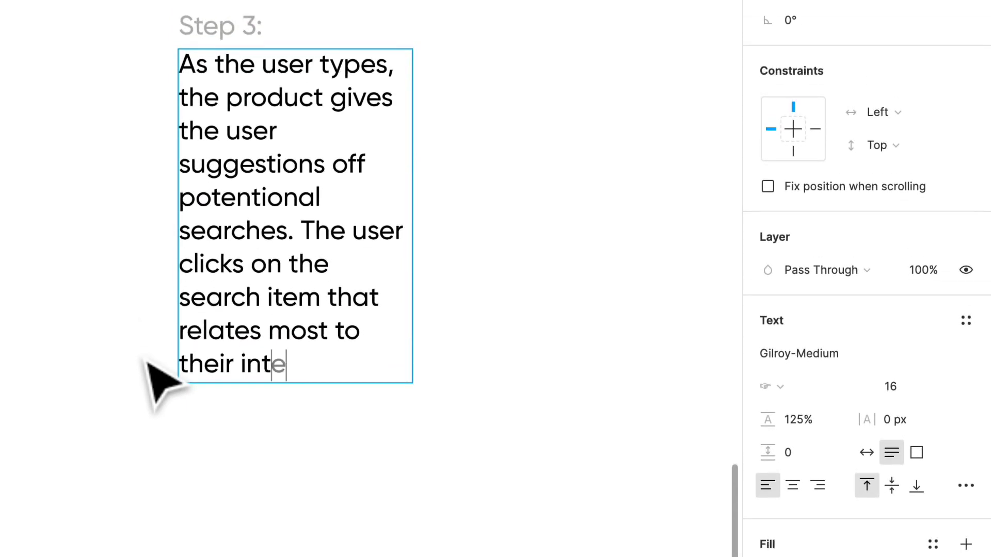
text(nded search)
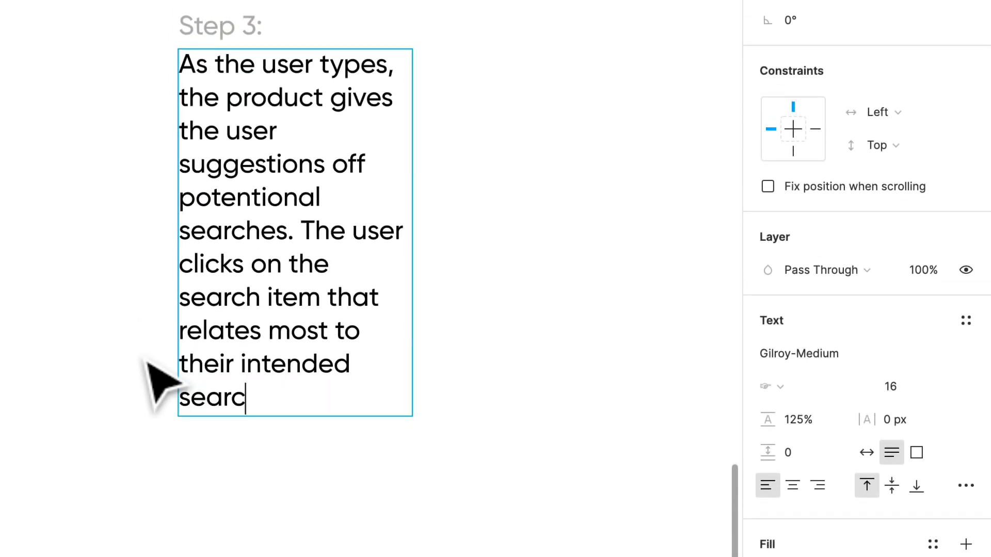
text(.)
key(Escape)
click(609, 302)
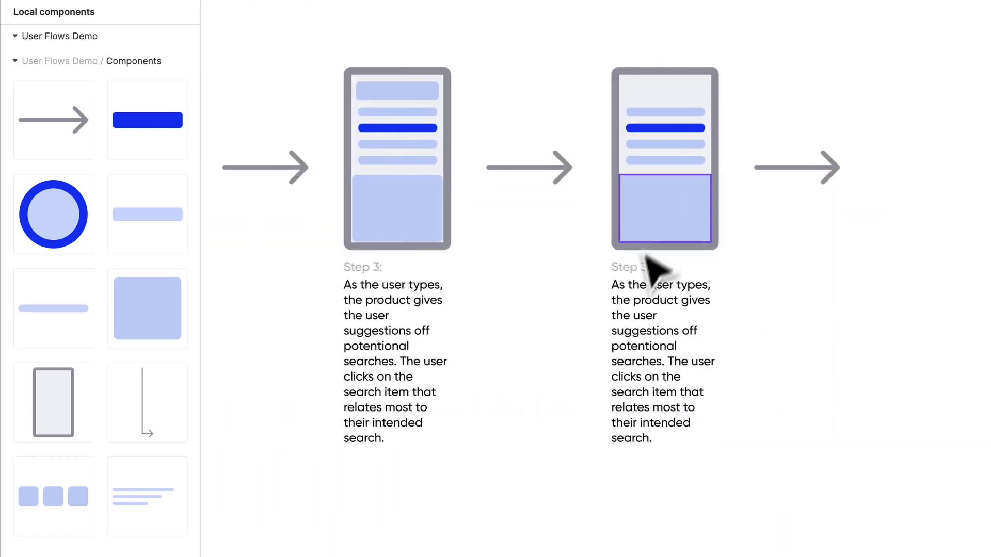
- Change the copied screen's label from Step 3 to Step 4
double_click(637, 269)
scroll(658, 272, up, 5)
click(637, 268)
key(BackSpace)
text(4)
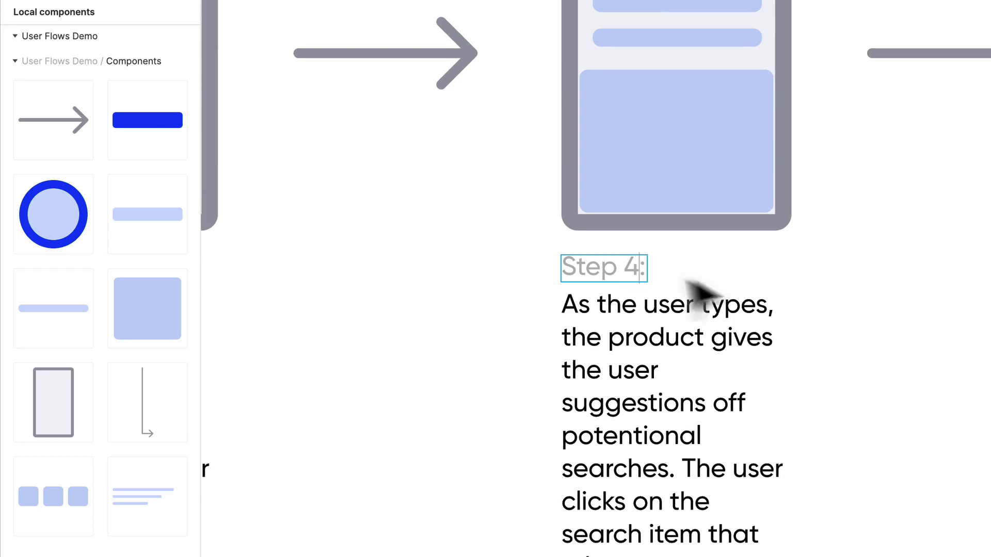
key(Escape)
- Delete the four old bars and bottom rectangle from the Step 4 phone
scroll(836, 276, down, 2)
scroll(836, 278, up, 4)
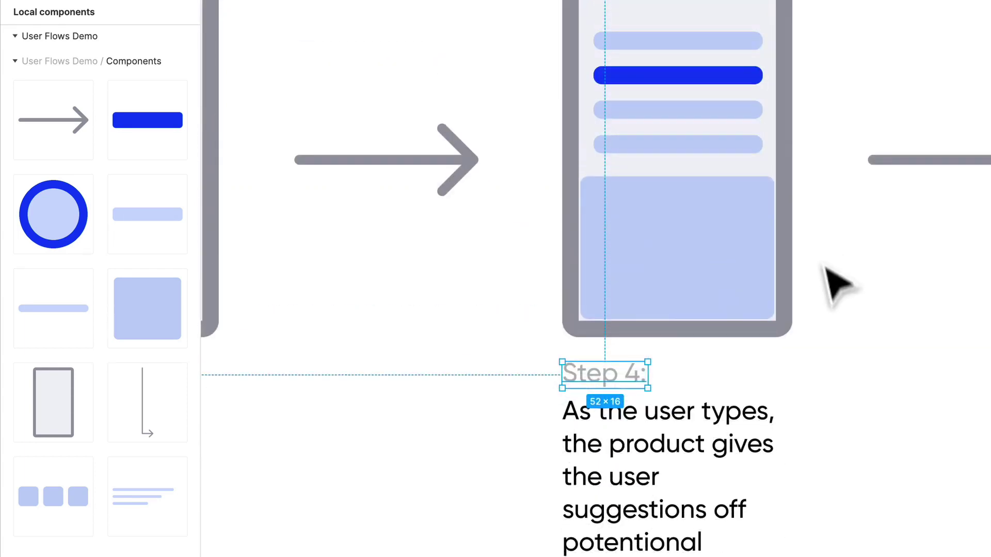
scroll(826, 276, up, 2)
click(735, 310)
shift+click(713, 207)
shift+click(721, 188)
drag(721, 76, 698, 258)
key(Delete)
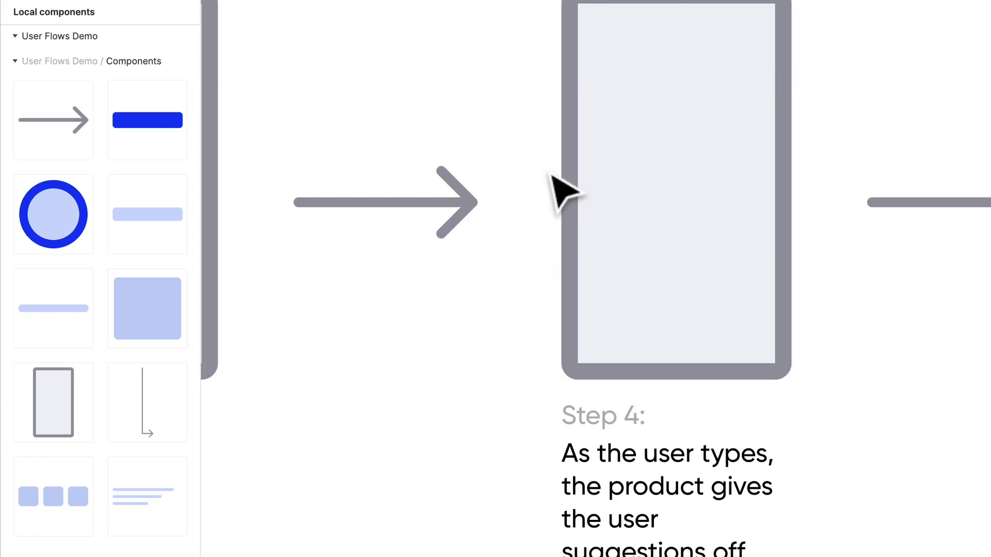
- Copy Step 3's search bar into the top of the Step 4 phone
scroll(548, 175, down, 3)
scroll(549, 175, left, 2)
drag(373, 102, 759, 120)
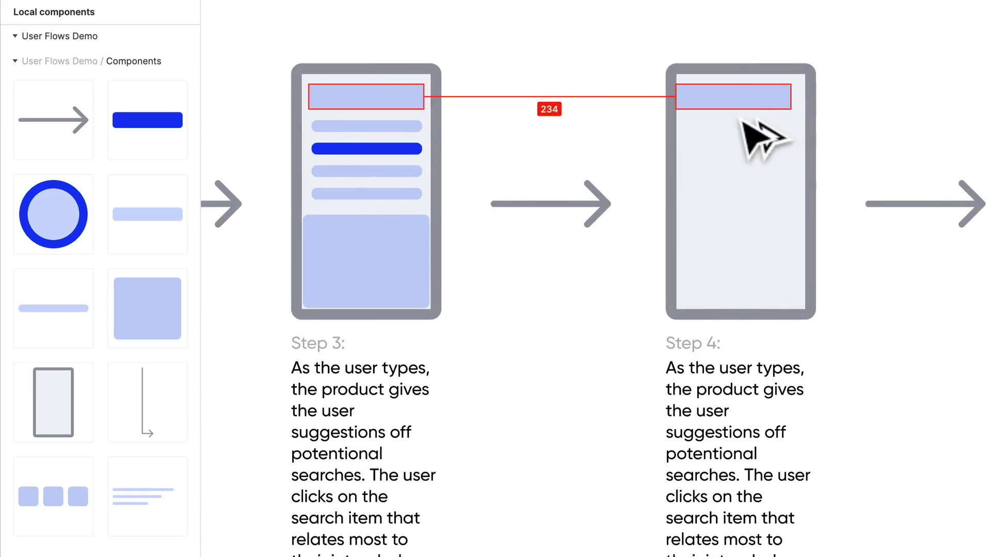
click(894, 65)
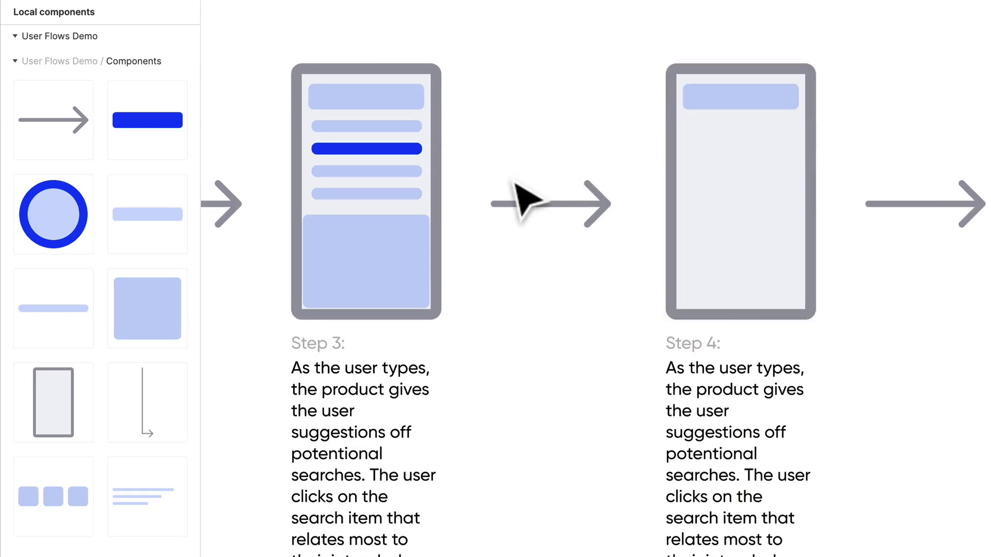
scroll(534, 199, left, 8)
scroll(534, 196, right, 8)
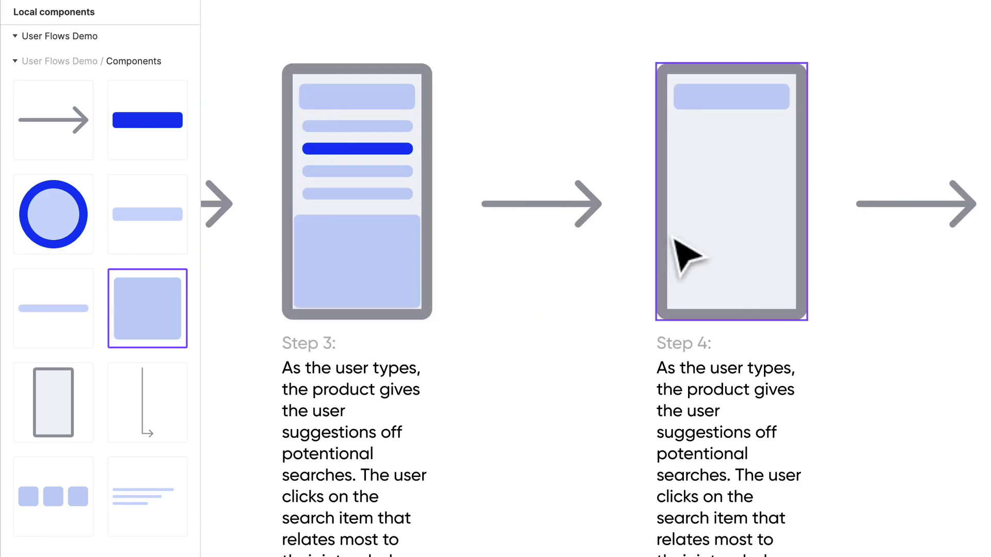
- Place a Large Product square below the search bar, shrunk to thumbnail size
click(775, 211)
click(177, 308)
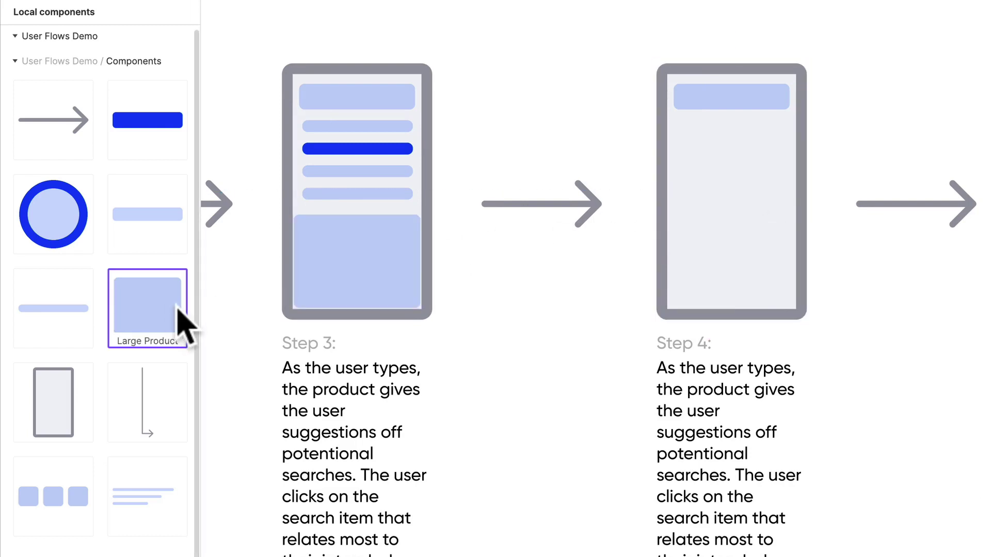
drag(183, 322, 737, 248)
scroll(781, 204, up, 4)
drag(624, 179, 677, 140)
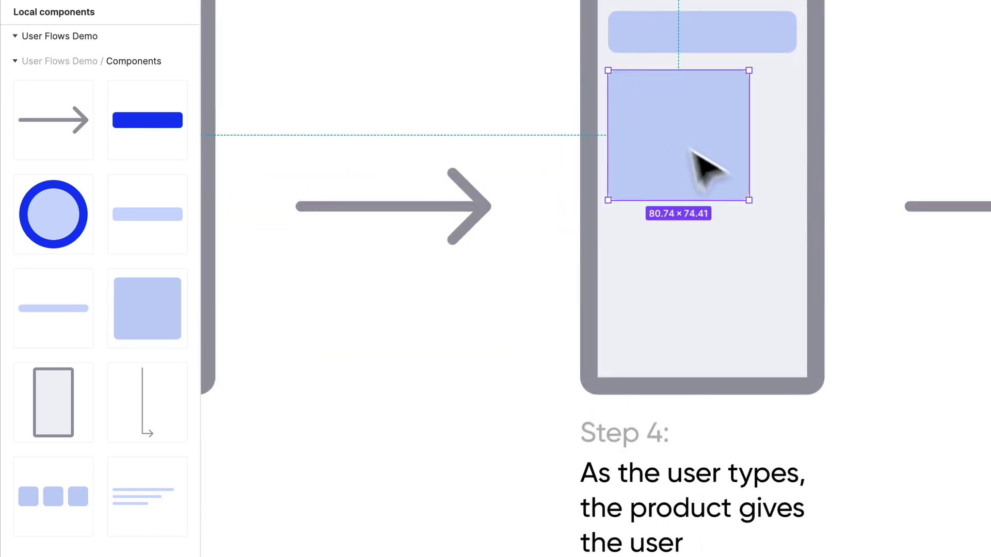
drag(749, 199, 670, 140)
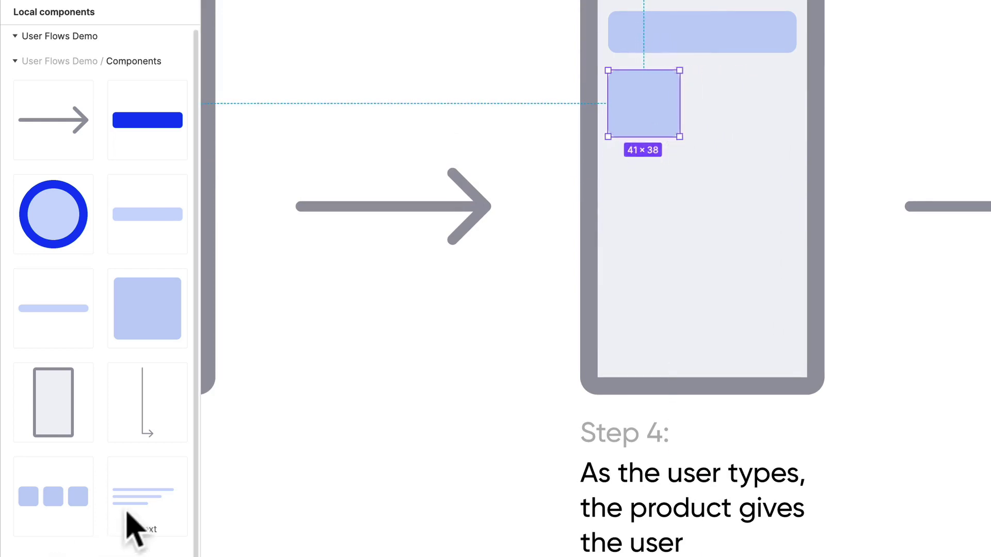
- Add a narrowed Text lines component beside the product thumbnail
drag(129, 512, 748, 117)
drag(871, 104, 797, 109)
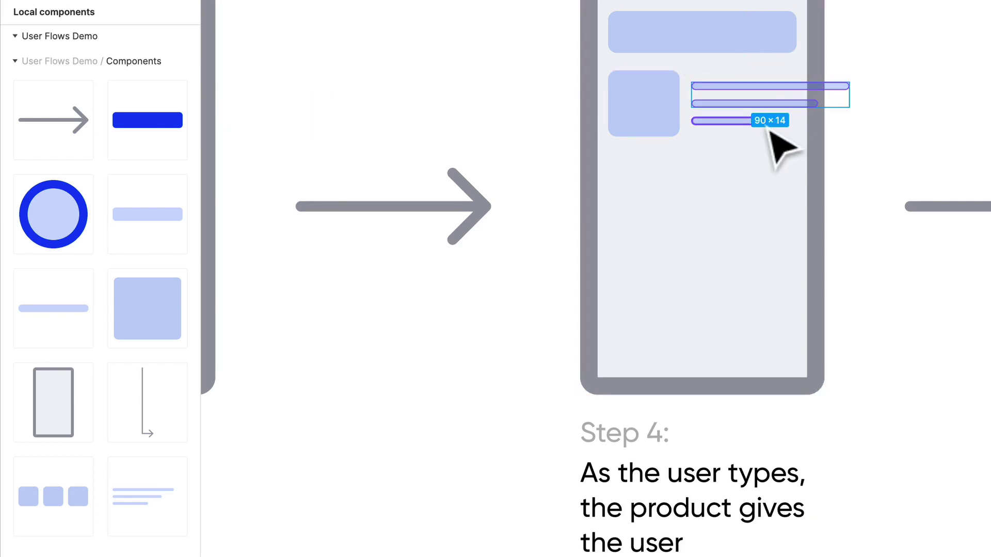
shift+click(764, 124)
click(765, 178)
- Set the three lines in the text-lines master component to Left & Right horizontal constraint
right_click(762, 107)
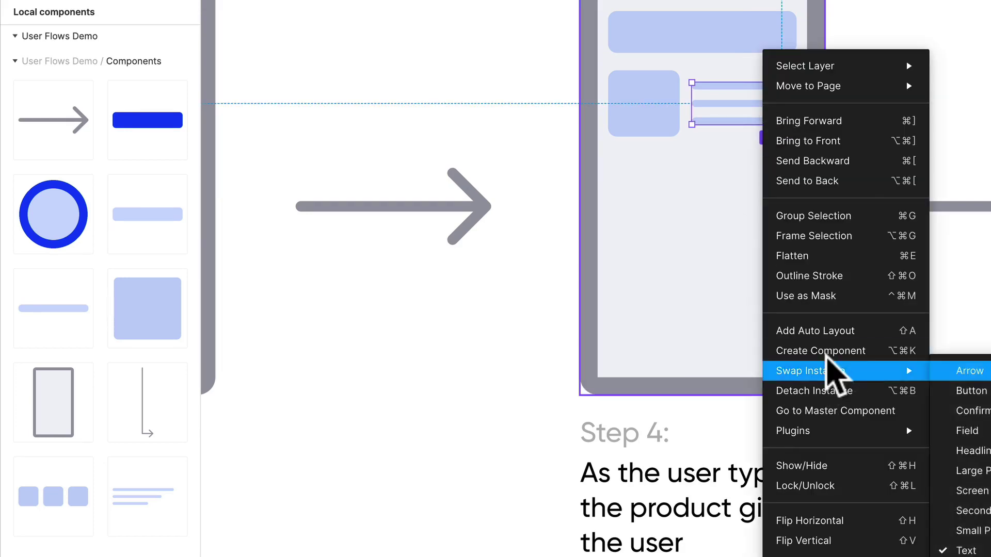
click(833, 411)
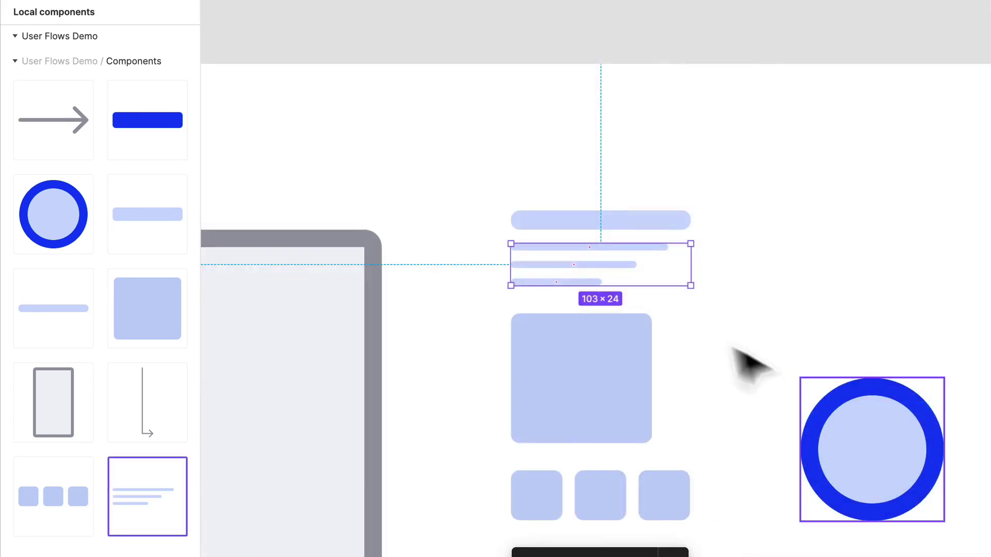
double_click(639, 264)
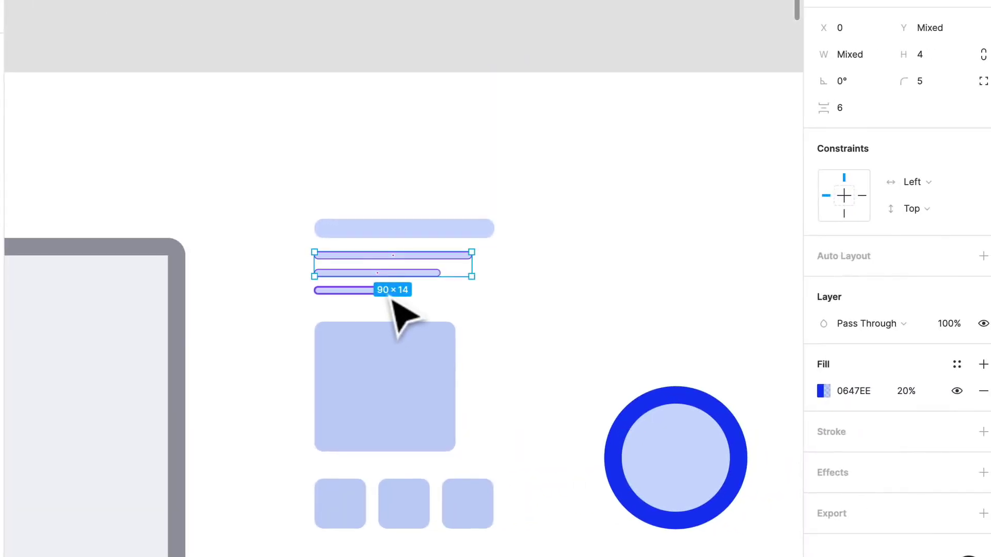
shift+click(496, 287)
shift+click(861, 195)
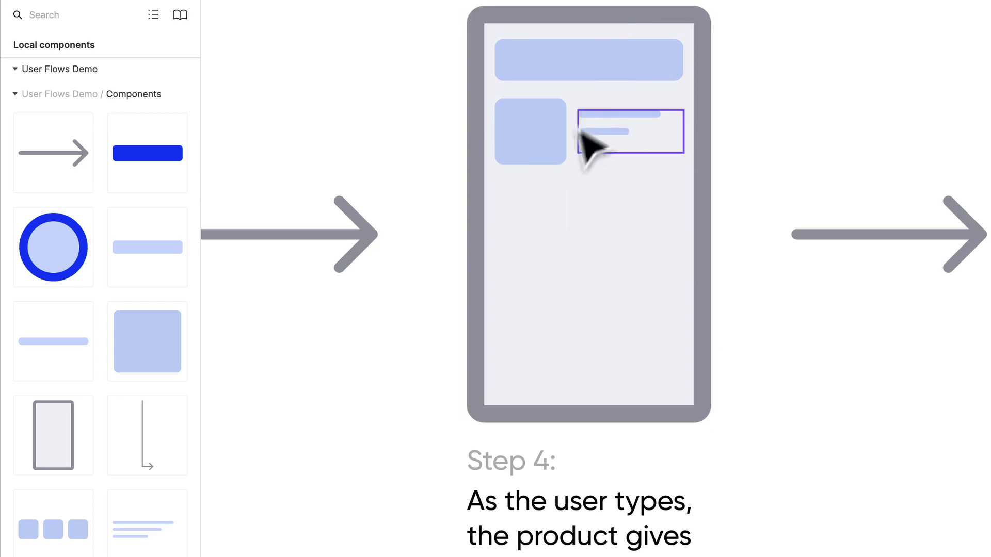
- Duplicate the thumbnail-and-text row so the Step 4 phone shows three product rows
click(579, 146)
shift+click(538, 141)
drag(538, 141, 529, 225)
key(super+d)
key(super+d)
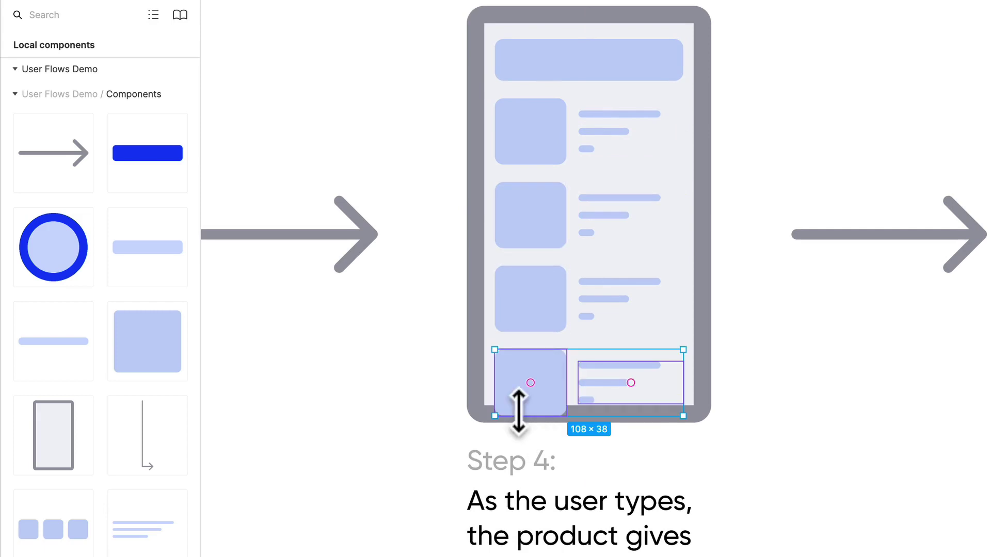
key(Delete)
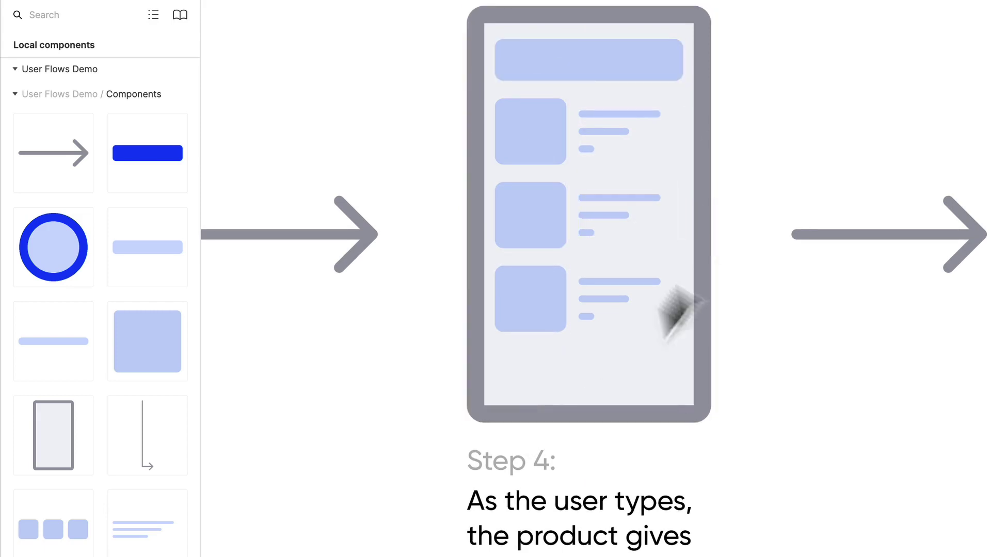
- Rewrite the Step 4 caption about many search results and choosing the sought product
scroll(593, 356, down, 3)
scroll(531, 461, left, 3)
scroll(531, 461, right, 3)
scroll(537, 465, down, 1)
double_click(600, 480)
text(The use)
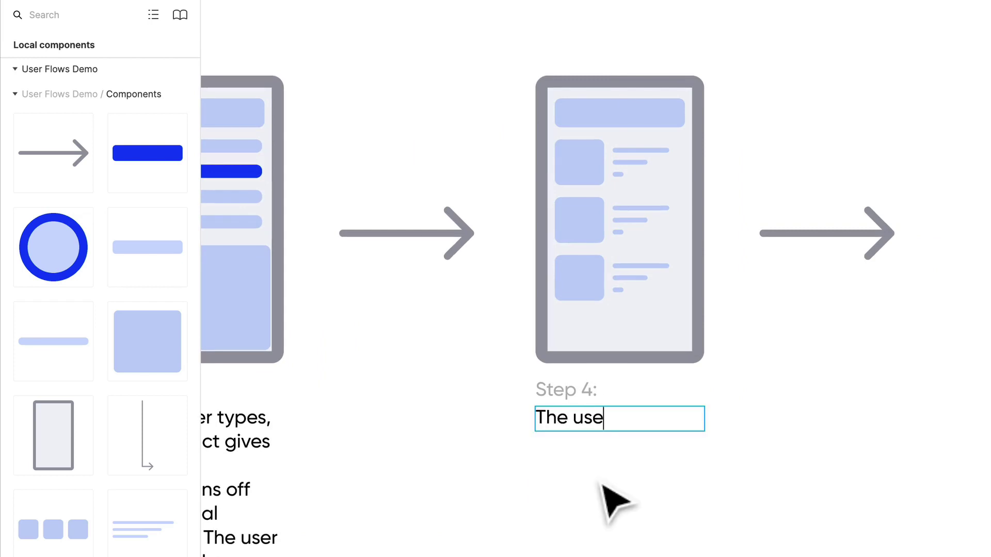
text(r is presented with many search result)
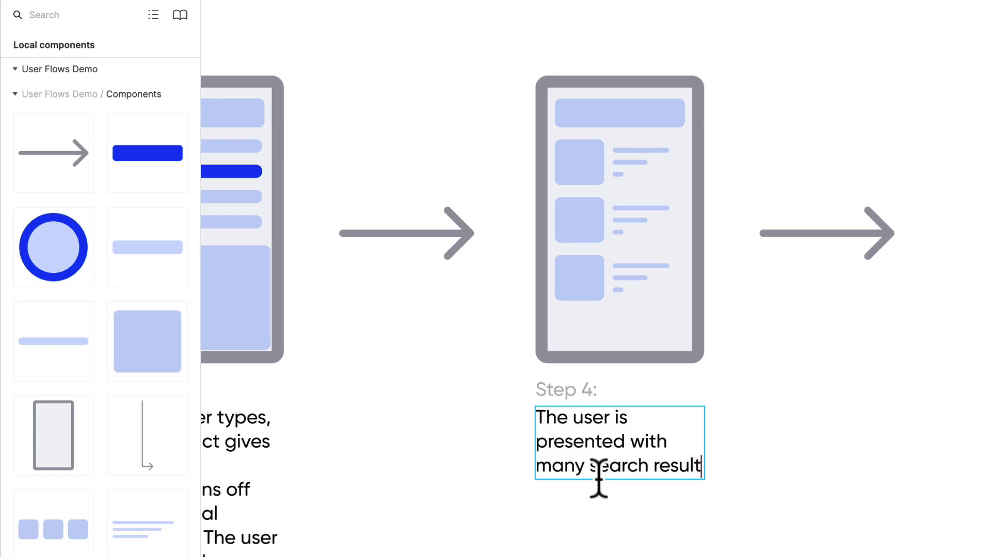
text(s. And now)
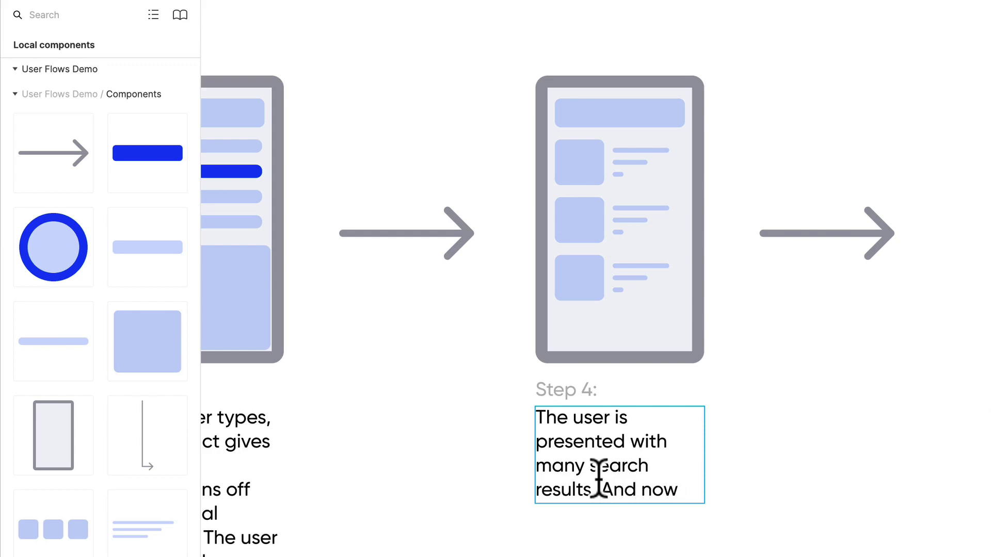
text( the p)
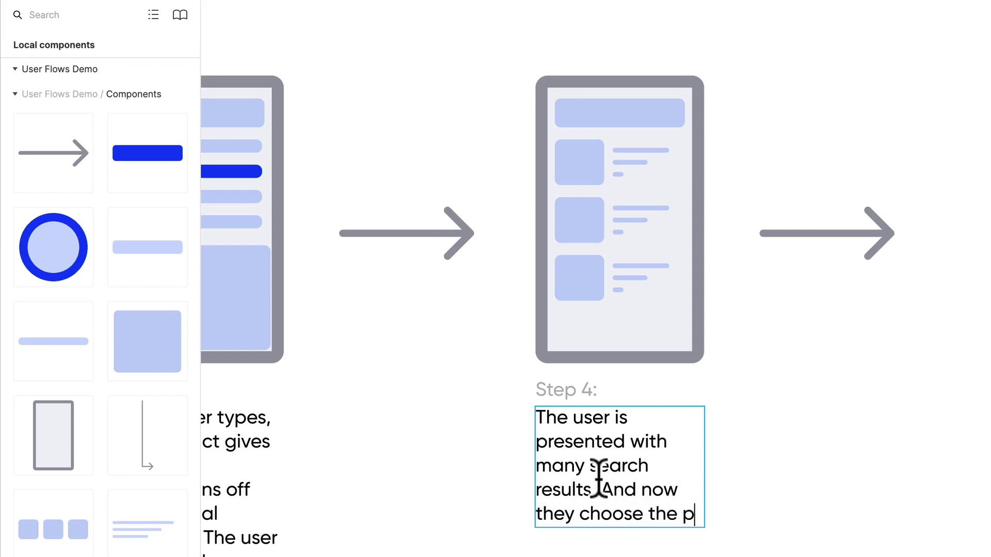
text(roduct that they have been)
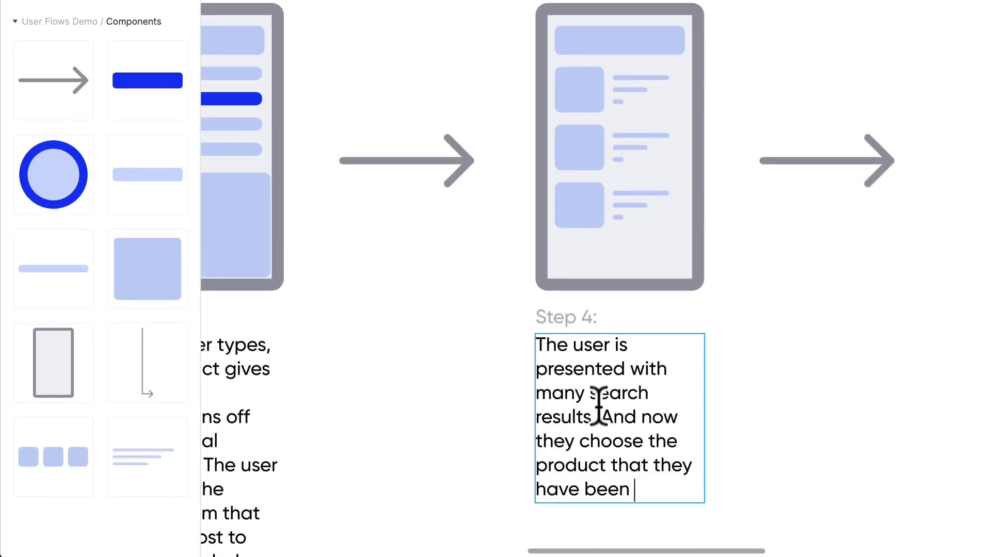
text( fo)
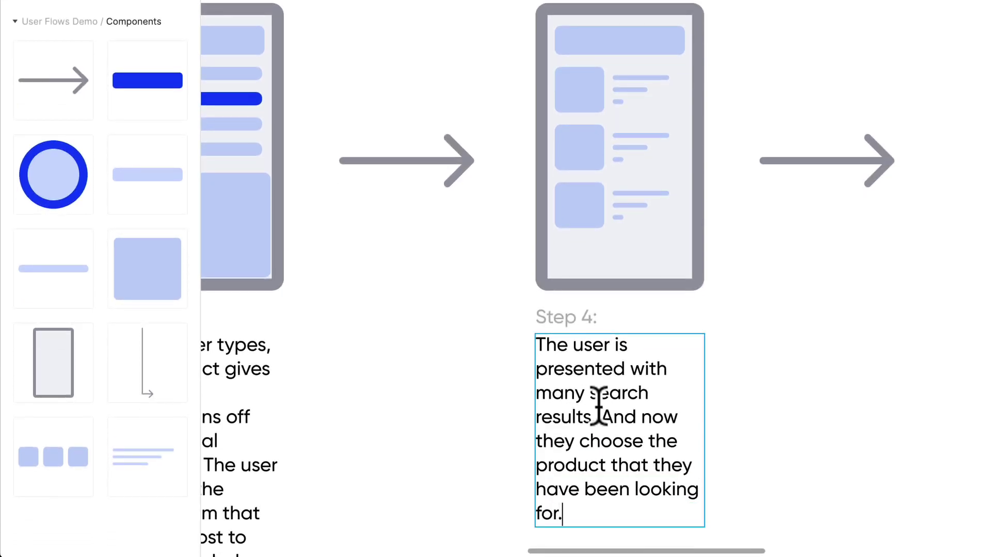
text(r.)
key(Escape)
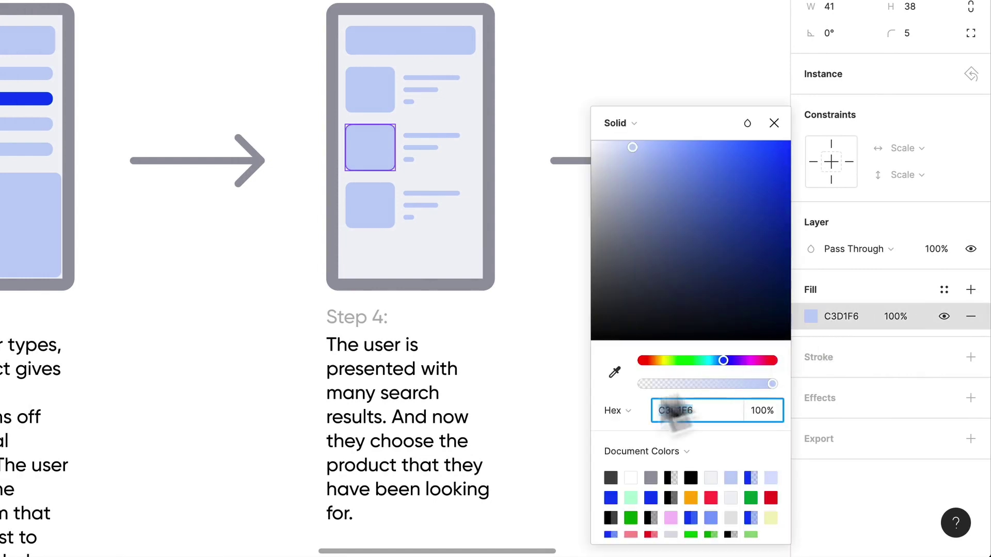
- Colour the middle row's square and text lines solid blue 0647EE at 100% opacity
click(614, 371)
click(27, 99)
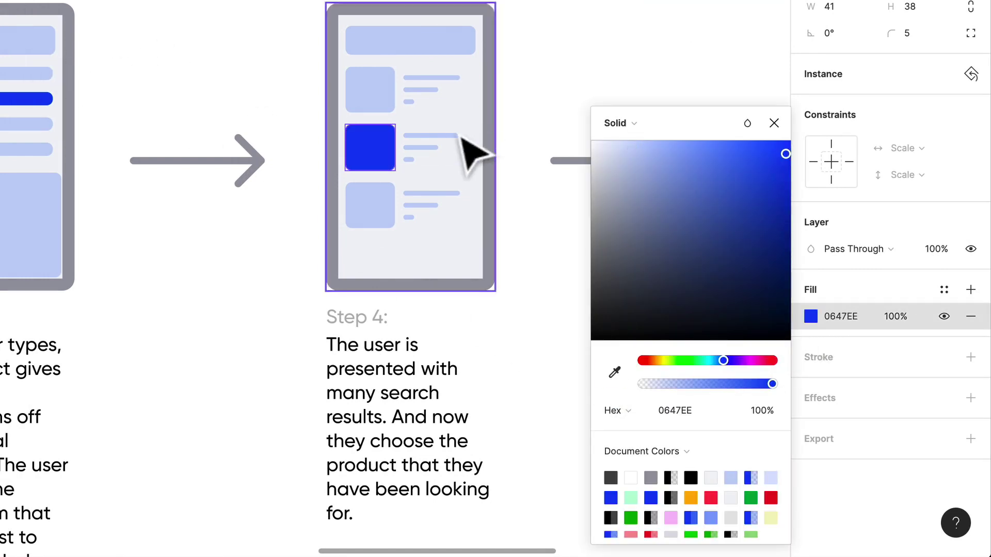
click(458, 140)
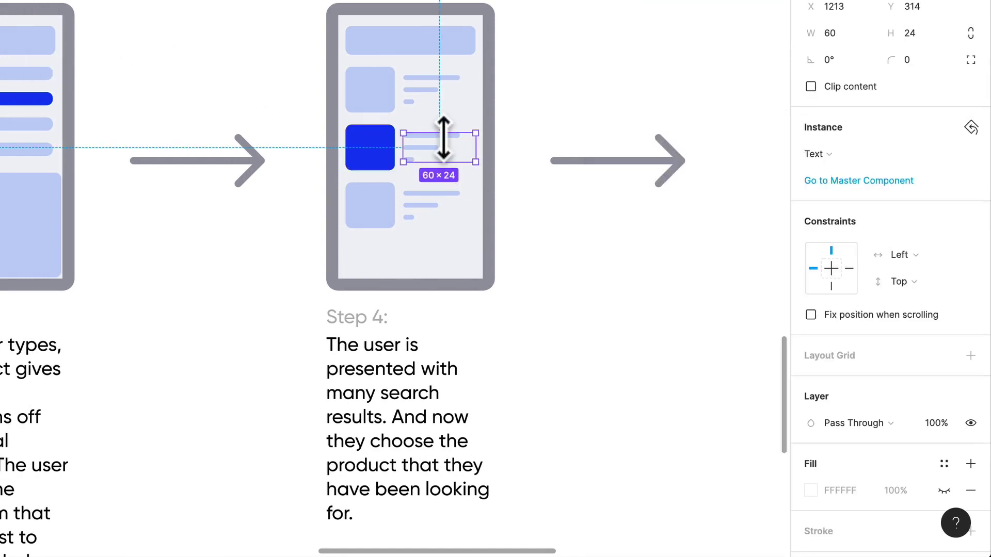
double_click(434, 148)
shift+click(445, 137)
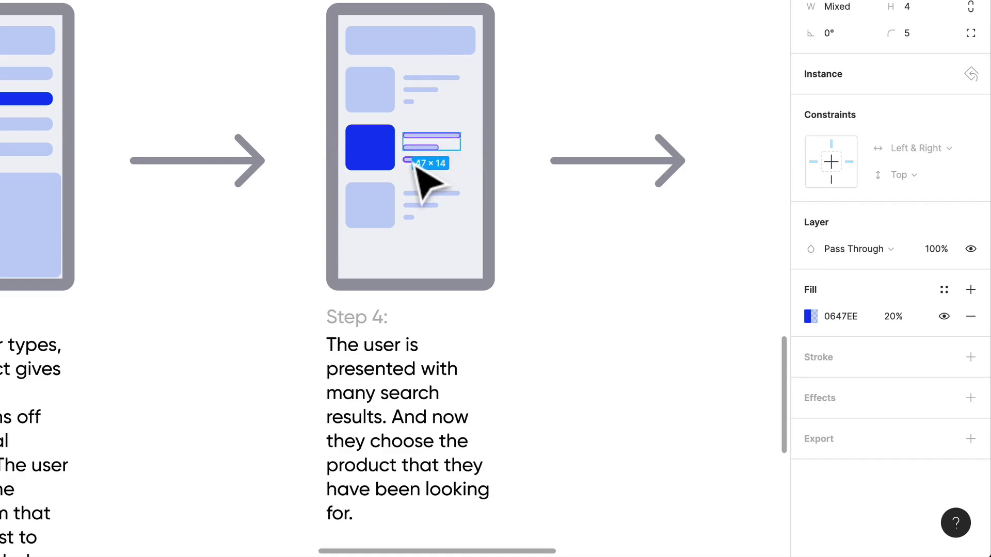
click(895, 317)
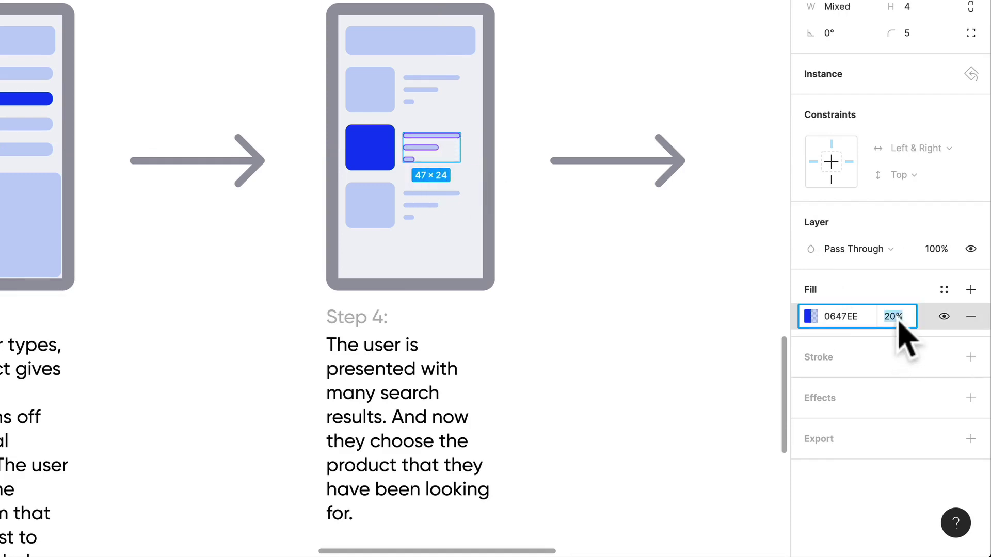
key(Return)
click(619, 273)
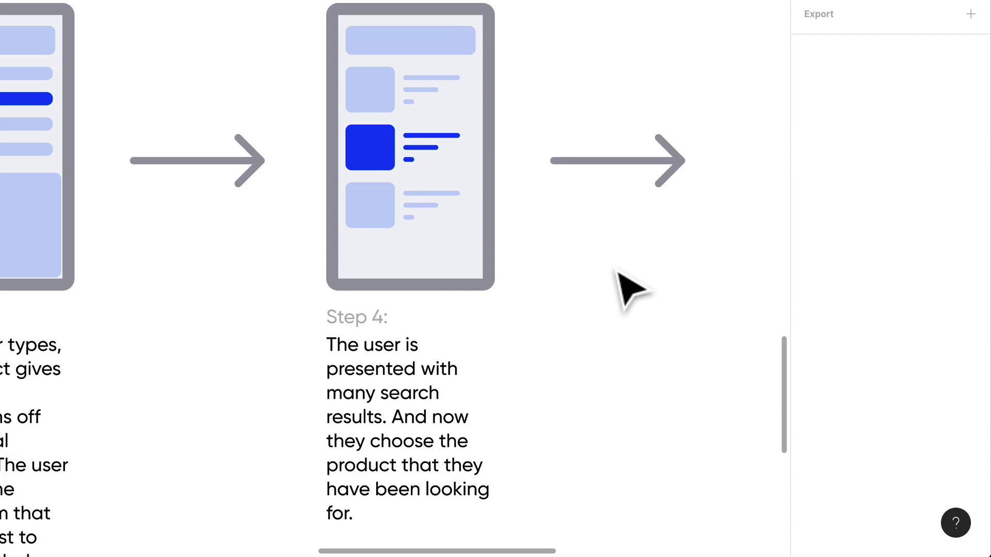
scroll(630, 289, left, 1)
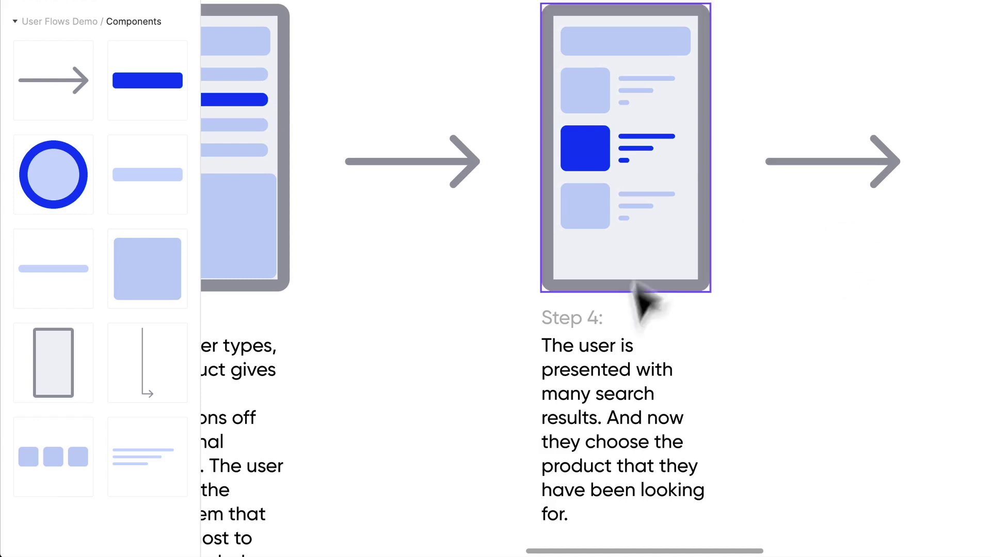
- Shorten the Step 4 phone's top bar to 82×24
click(674, 67)
click(674, 49)
drag(690, 42, 661, 43)
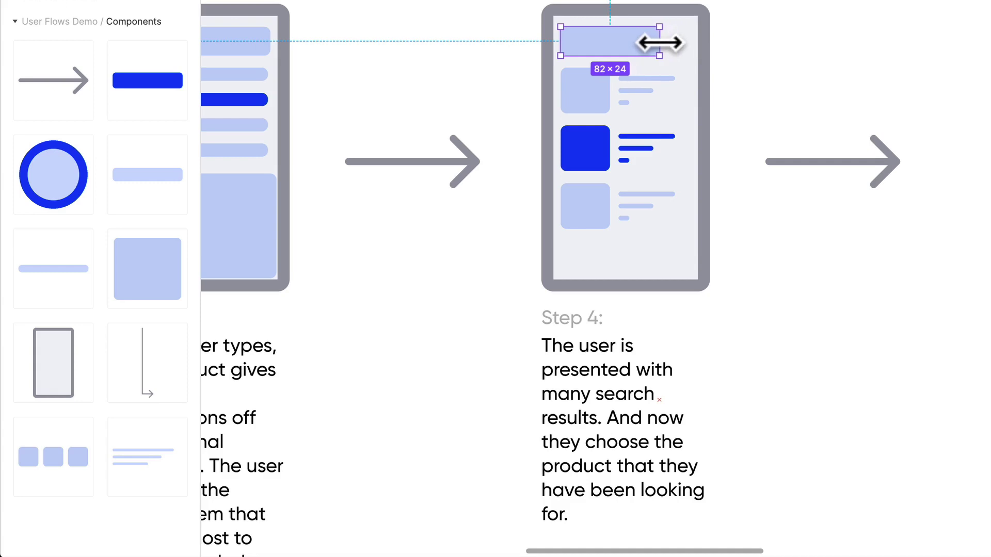
click(779, 48)
scroll(722, 62, up, 3)
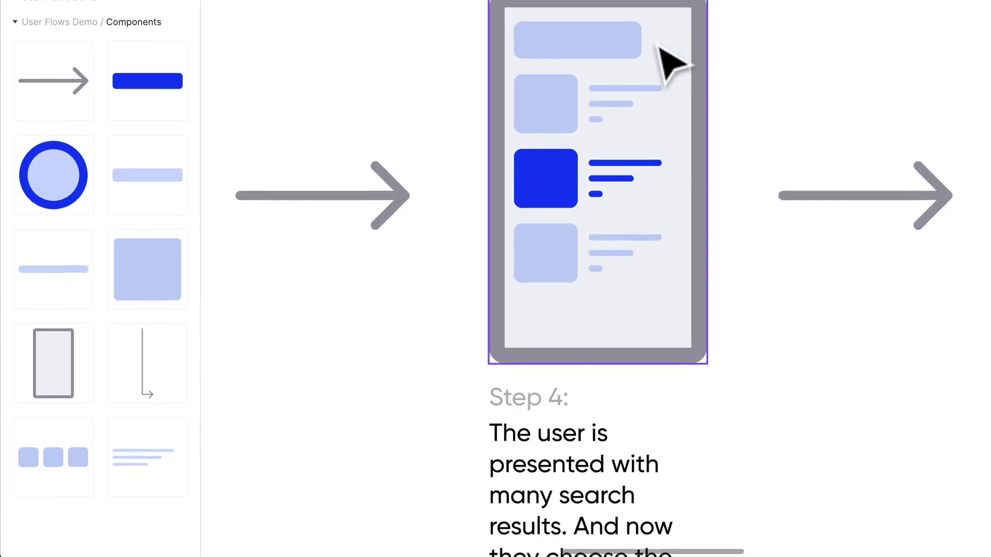
- Draw a 21×21 circle beside the top bar, filled with the bar's light blue
key(r)
mouse_move(649, 40)
mouse_down()
mouse_move(683, 72)
mouse_move(665, 58)
mouse_up()
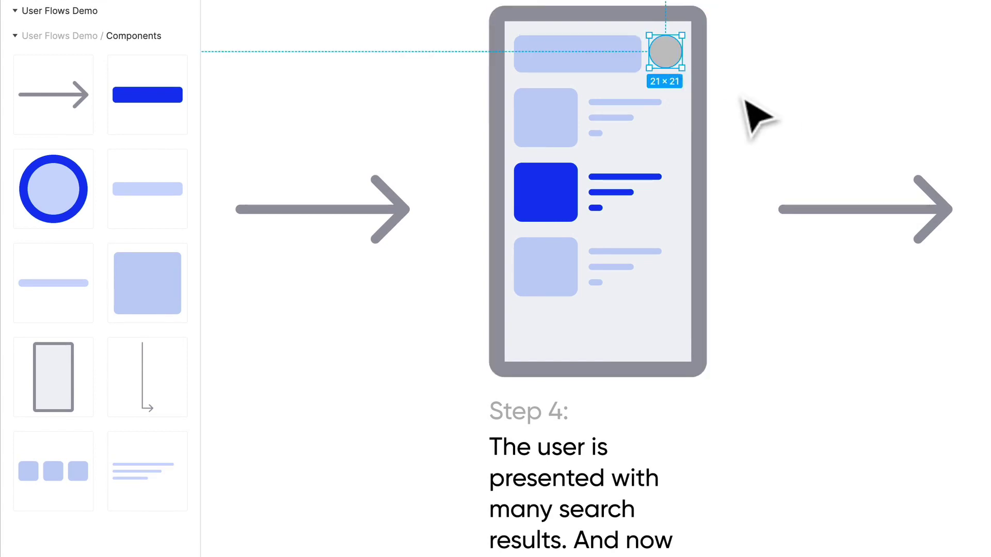
key(i)
click(619, 56)
click(863, 26)
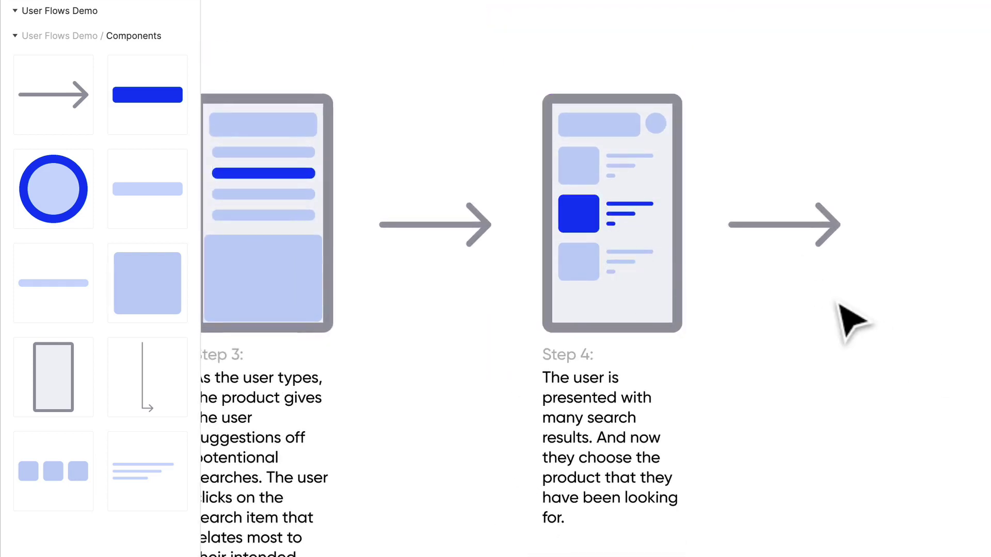
- Duplicate the Step 4 phone and its description to the right
scroll(842, 305, right, 3)
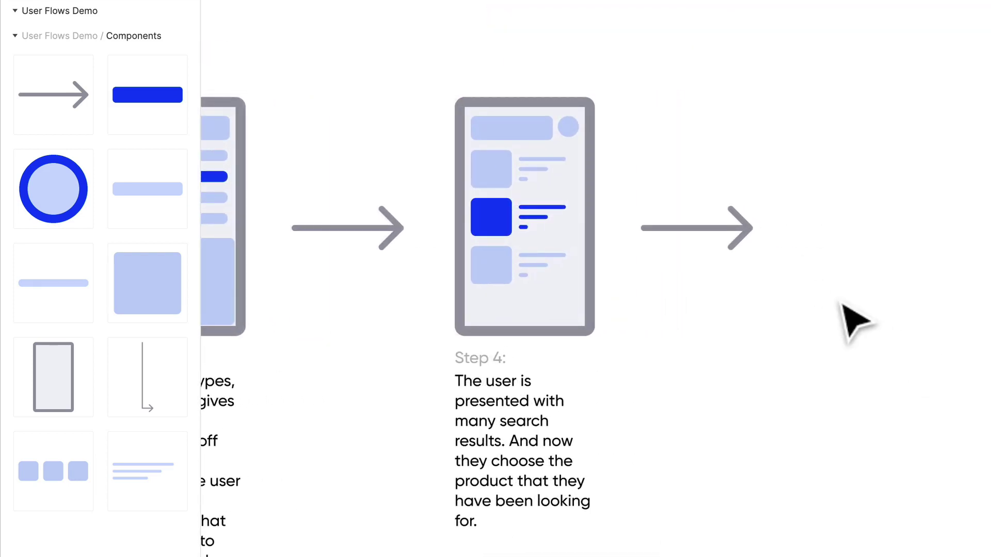
drag(860, 452, 484, 137)
drag(495, 177, 849, 211)
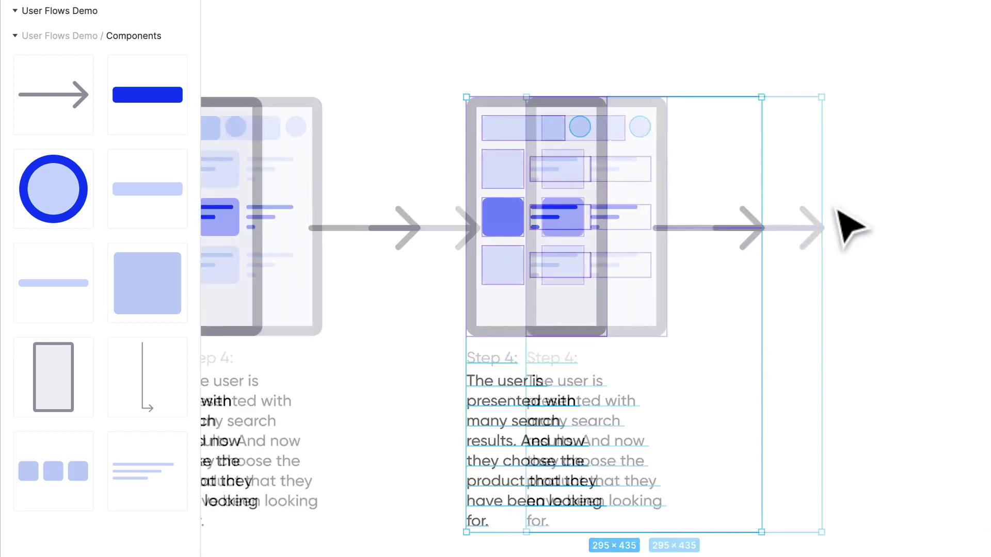
scroll(836, 209, right, 8)
scroll(698, 190, left, 4)
scroll(698, 191, down, 4)
scroll(698, 191, left, 2)
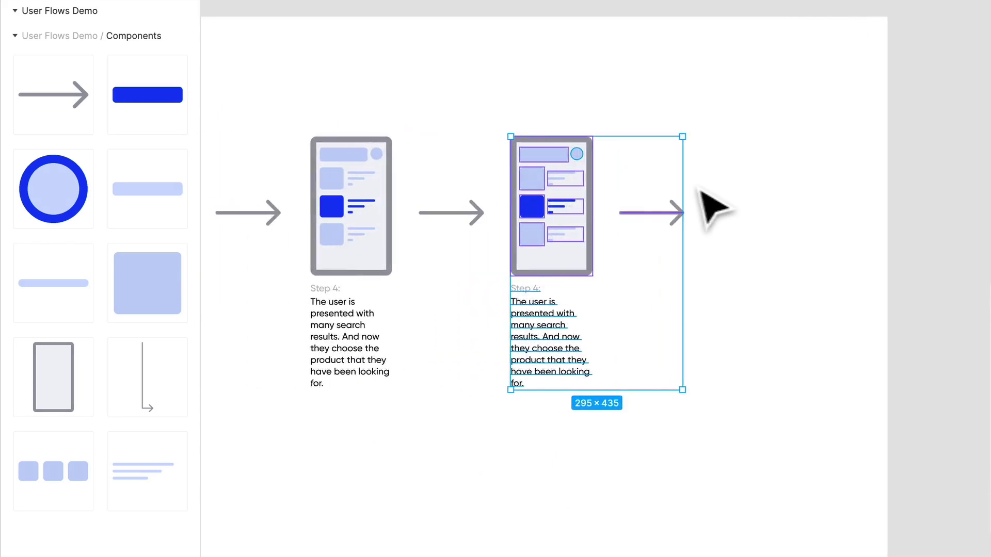
click(749, 183)
- Relabel the copy as 'Step 5:'
scroll(495, 271, up, 4)
double_click(561, 299)
click(561, 299)
text(5)
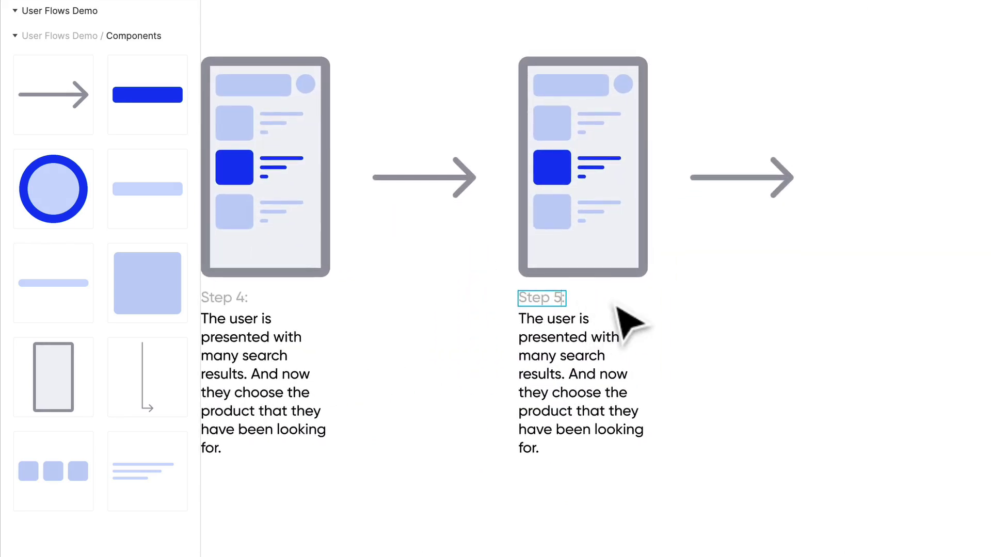
key(Escape)
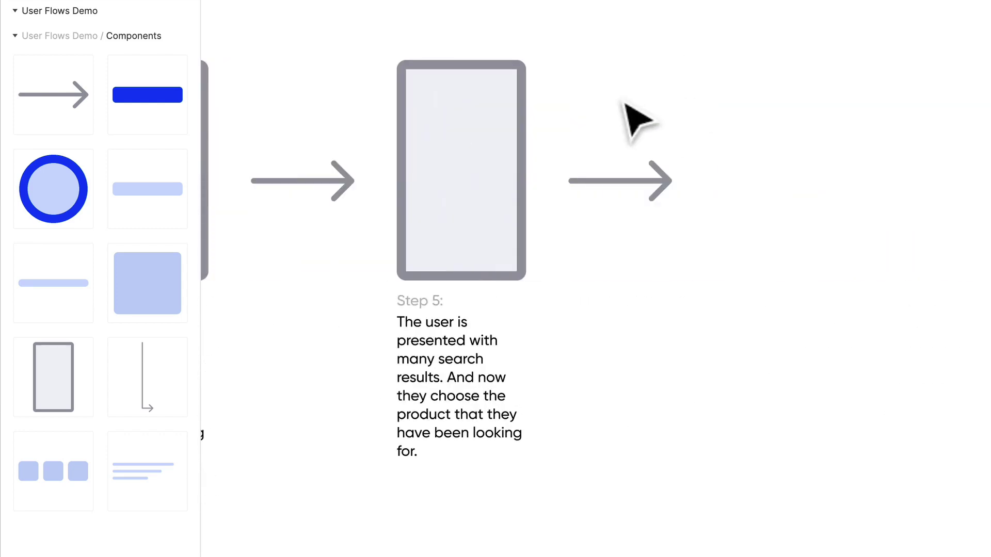
- Delete the trailing arrow after Step 5
drag(631, 121, 719, 316)
key(Delete)
scroll(708, 294, down, 5)
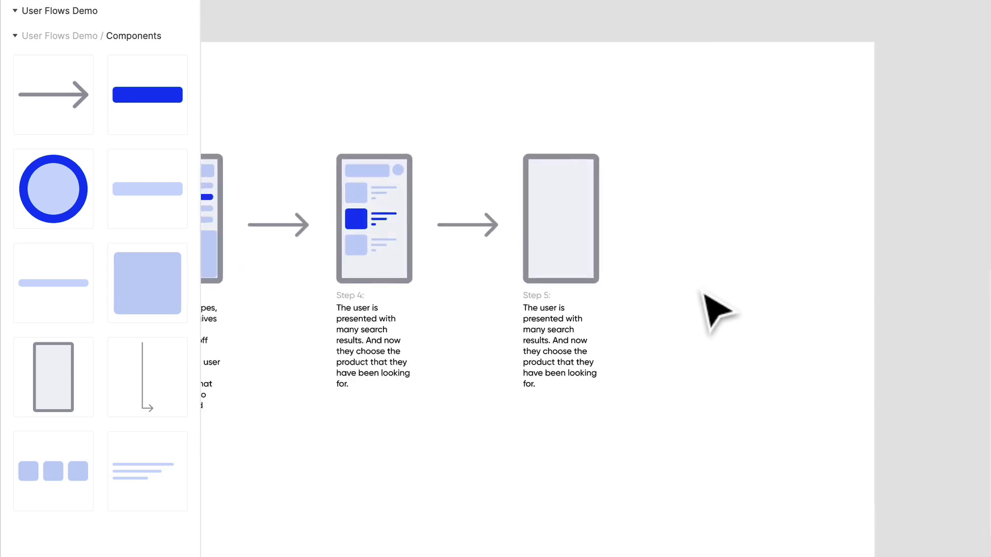
scroll(708, 294, left, 4)
- Copy Step 3's lower image block into the Step 5 phone and nudge it down
drag(405, 242, 766, 181)
scroll(764, 178, up, 3)
click(884, 214)
click(770, 200)
scroll(770, 200, up, 5)
key(Down)
key(Down)
key(Down)
key(k)
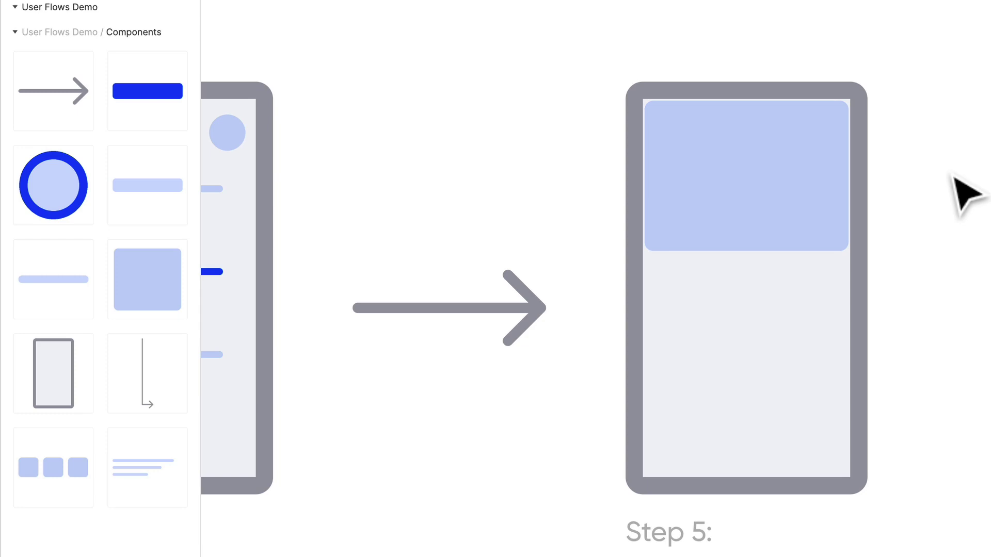
scroll(807, 175, down, 4)
scroll(878, 210, left, 2)
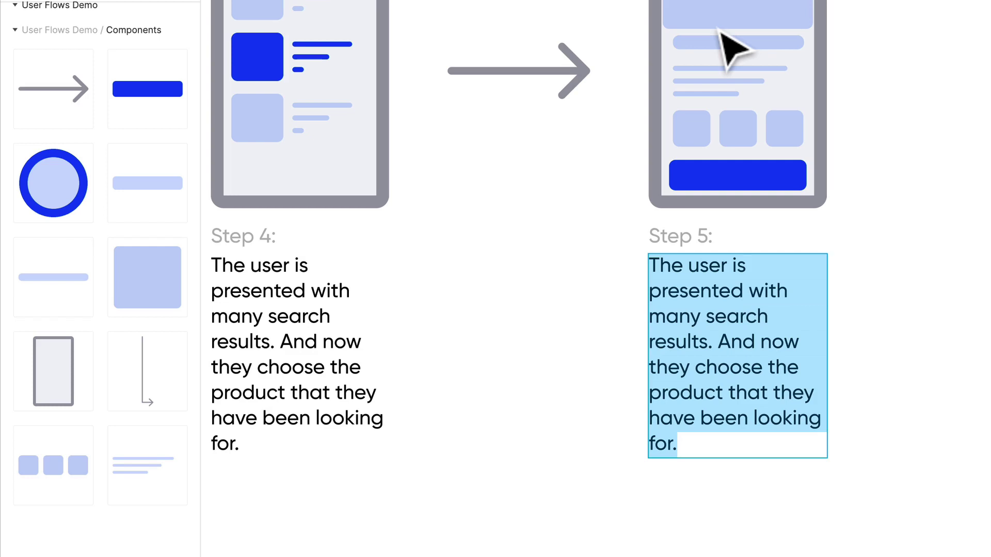
- Write the Step 5 caption: user reviews the searched product and decides whether to add it
scroll(840, 278, right, 3)
scroll(840, 279, up, 2)
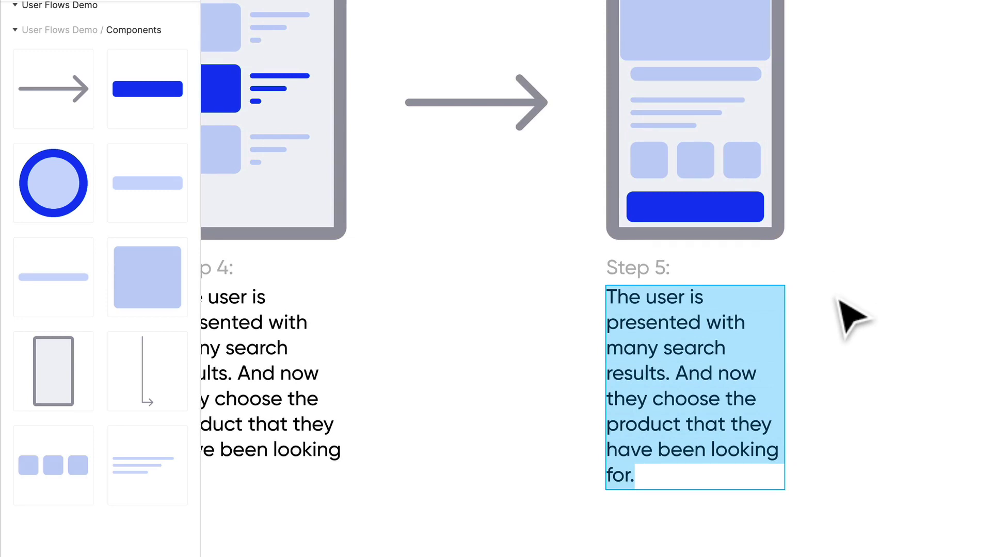
scroll(841, 305, up, 2)
text(The use)
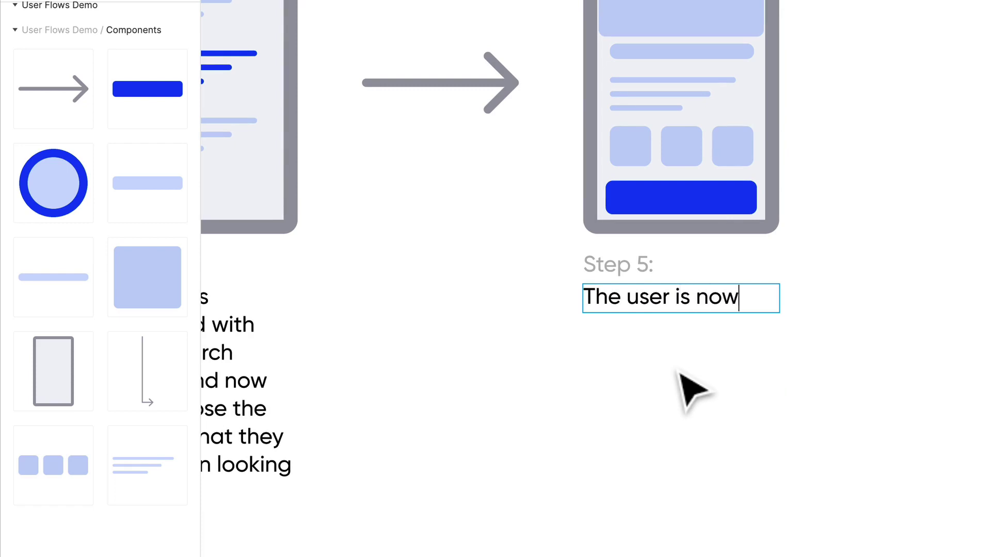
text(r is now able to review the product that they had se)
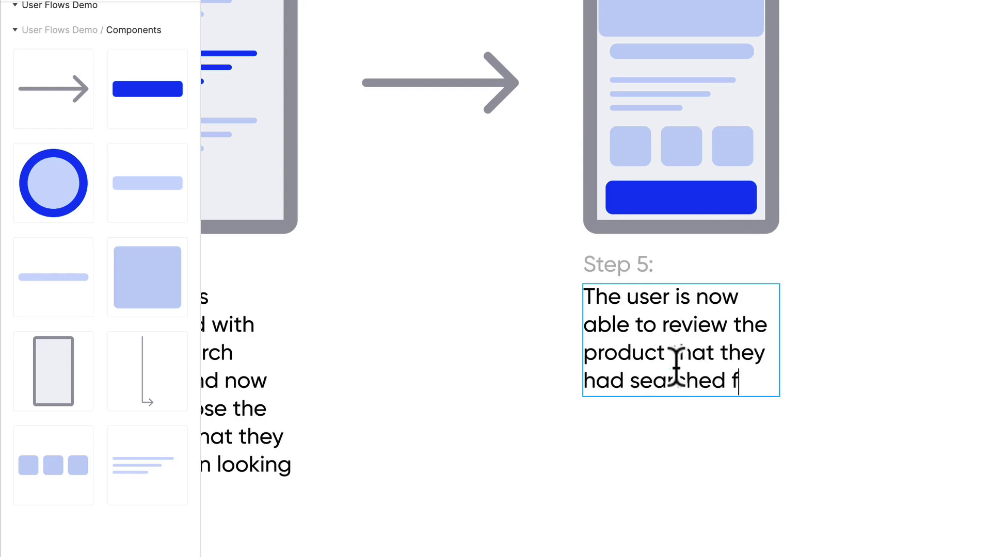
text(arched for and can de)
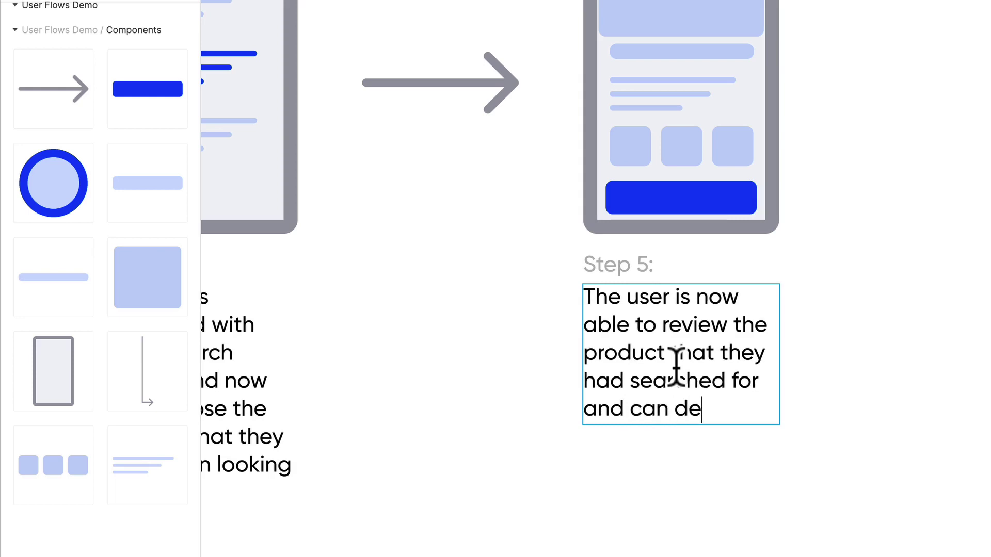
text(cide if they want to a)
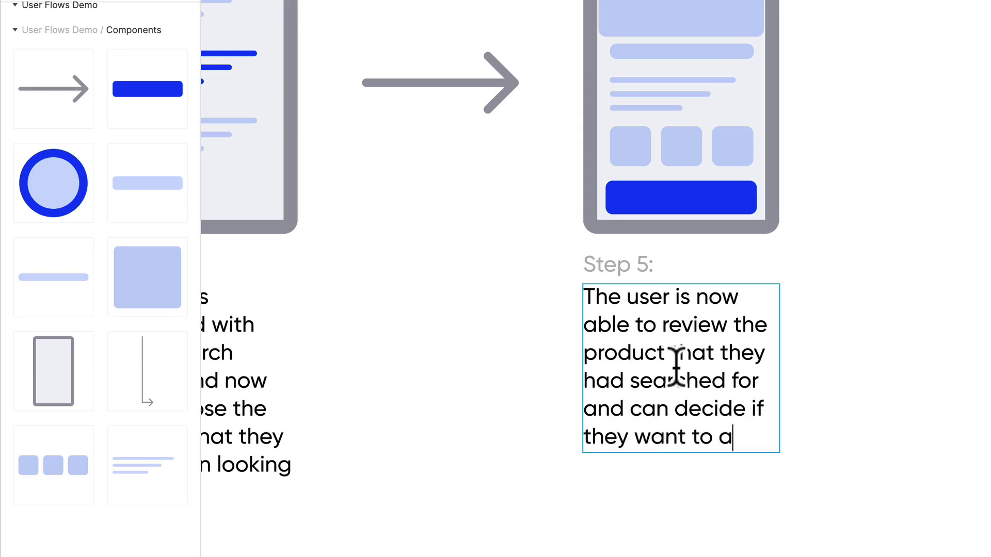
text(dd the item to t)
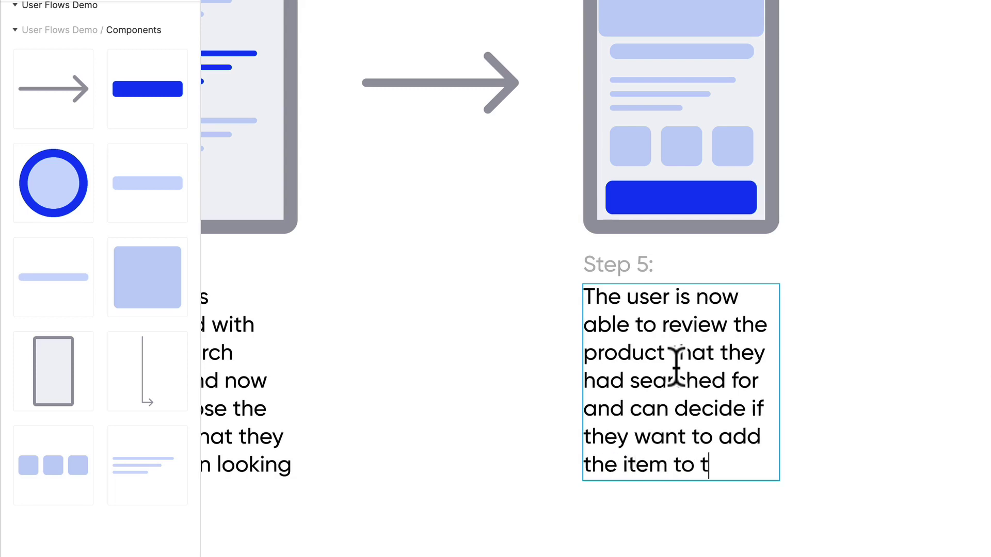
text(heir cart.)
key(Escape)
scroll(872, 287, down, 5)
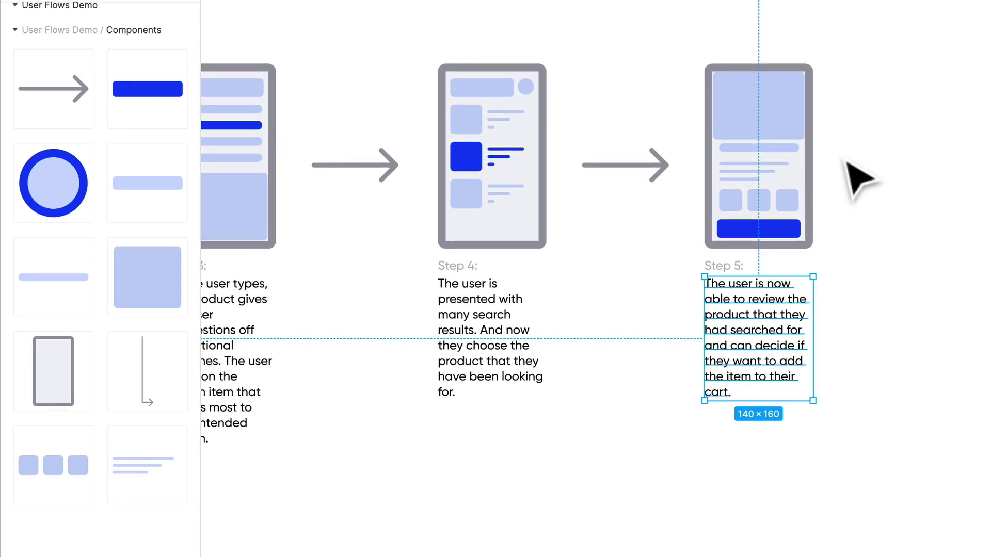
scroll(885, 279, down, 3)
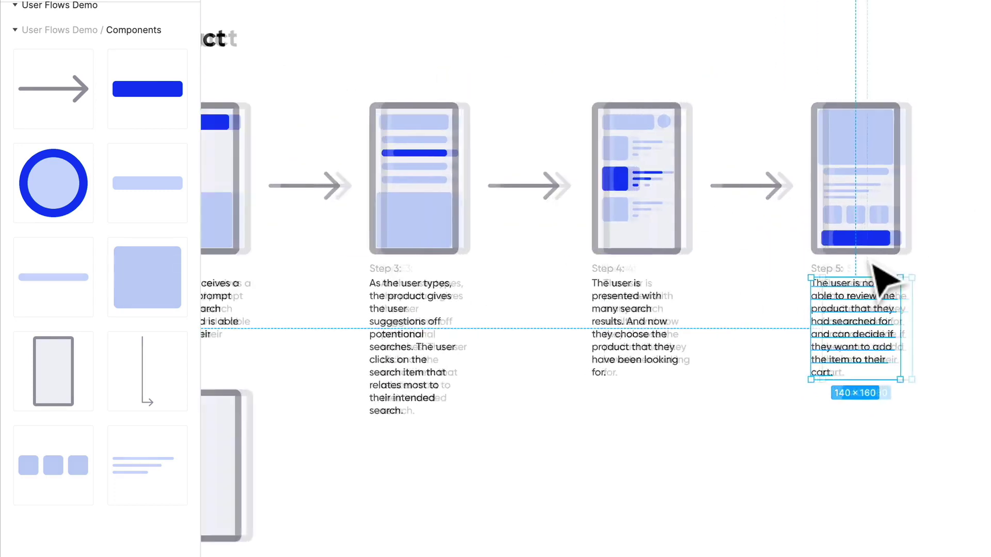
scroll(834, 326, left, 1)
scroll(834, 326, down, 1)
scroll(834, 327, left, 5)
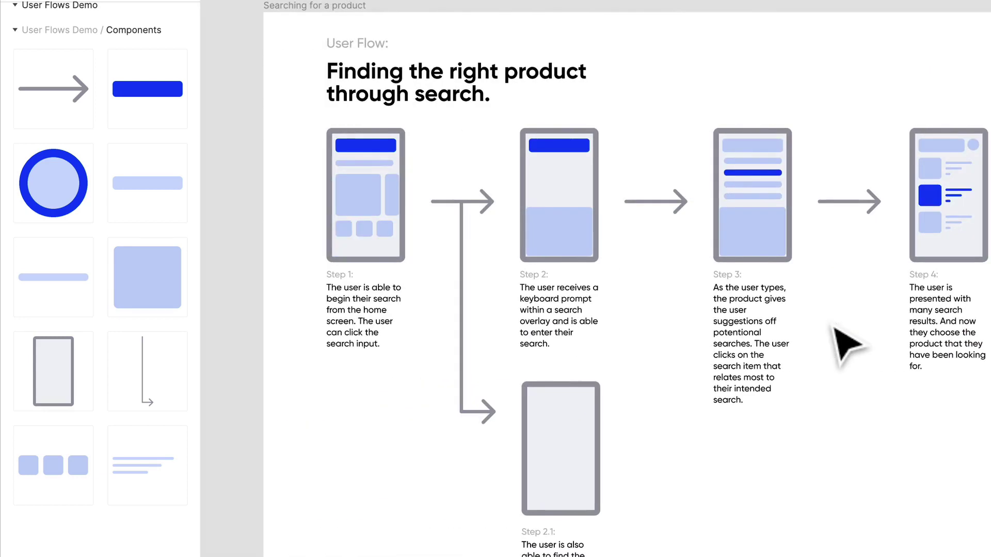
scroll(831, 327, down, 1)
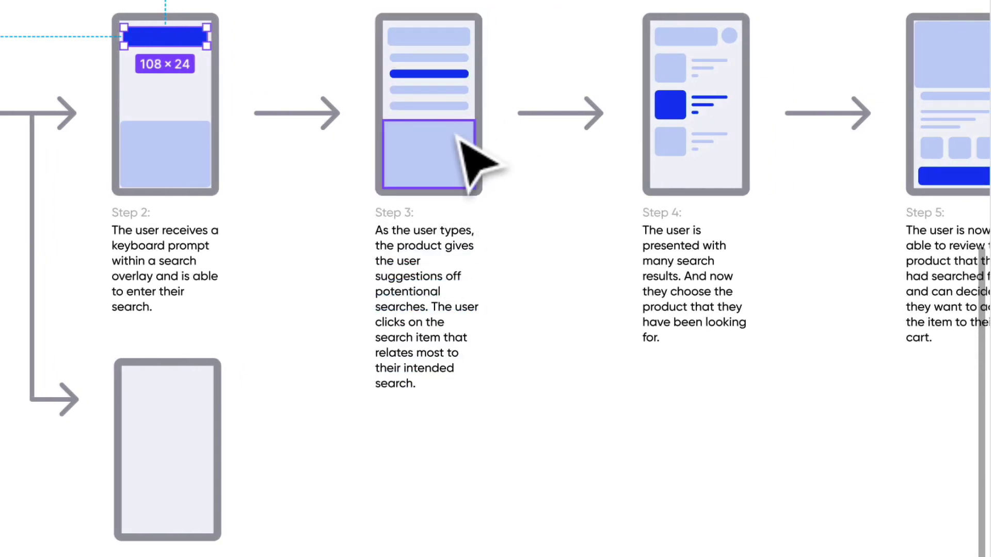
click(445, 175)
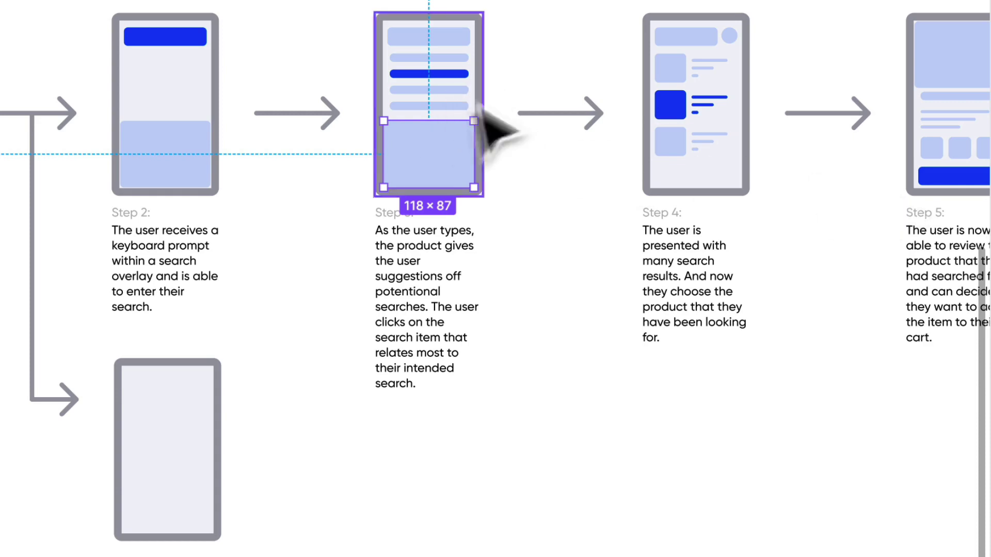
click(457, 37)
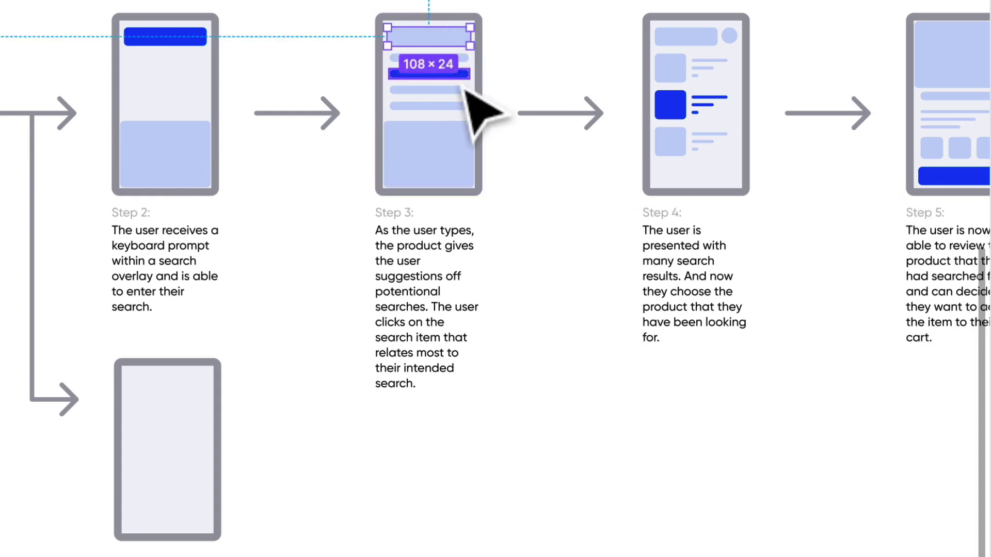
click(458, 105)
click(461, 58)
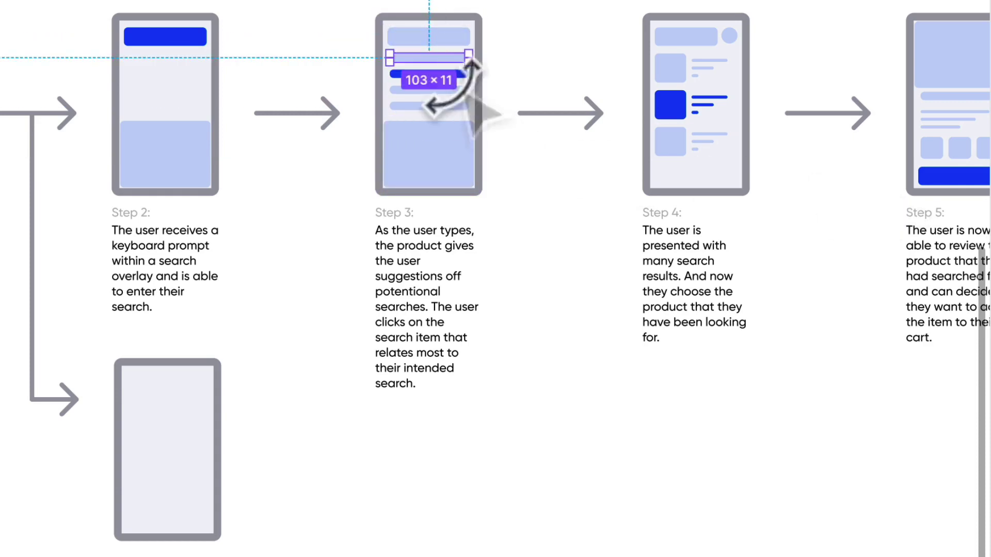
click(460, 91)
click(456, 74)
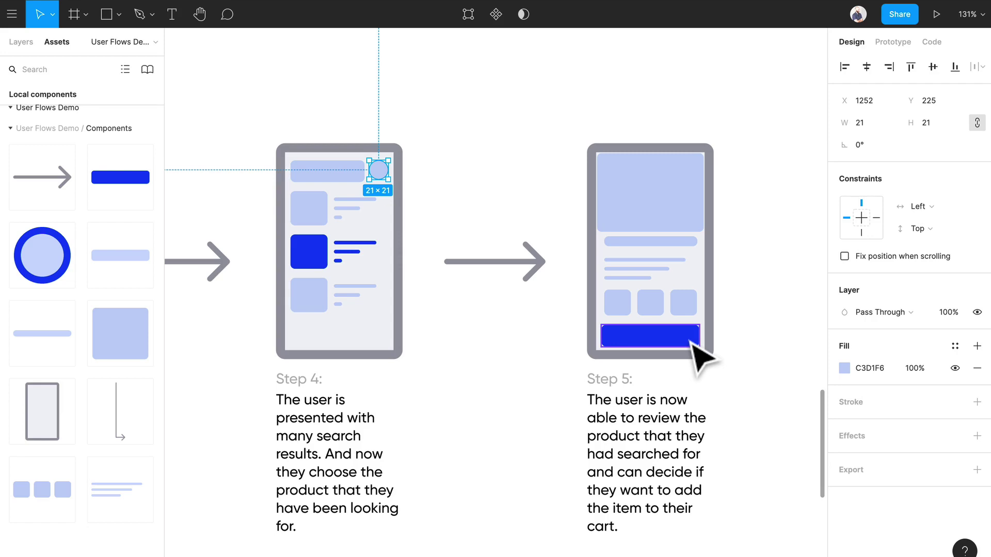
scroll(542, 317, down, 10)
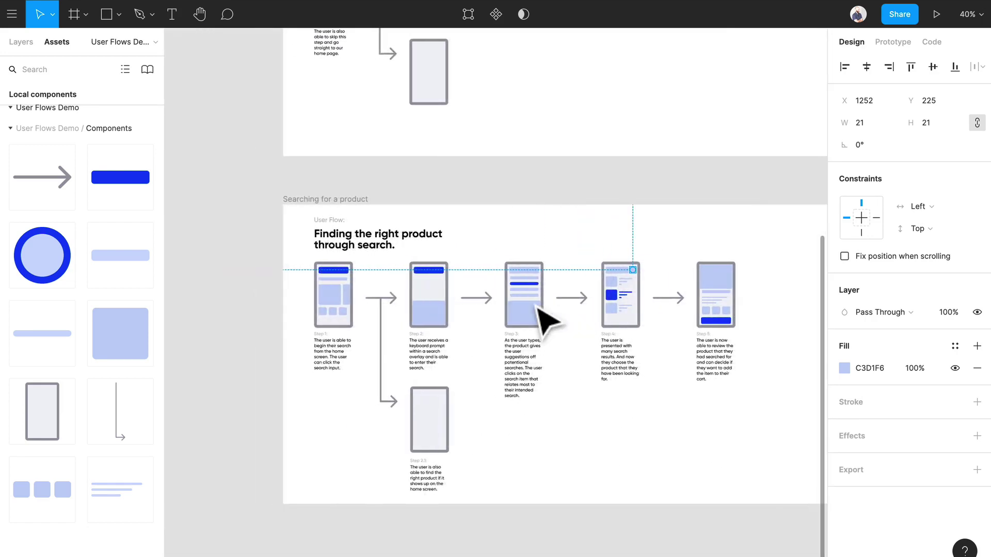
scroll(578, 335, right, 2)
scroll(664, 376, up, 4)
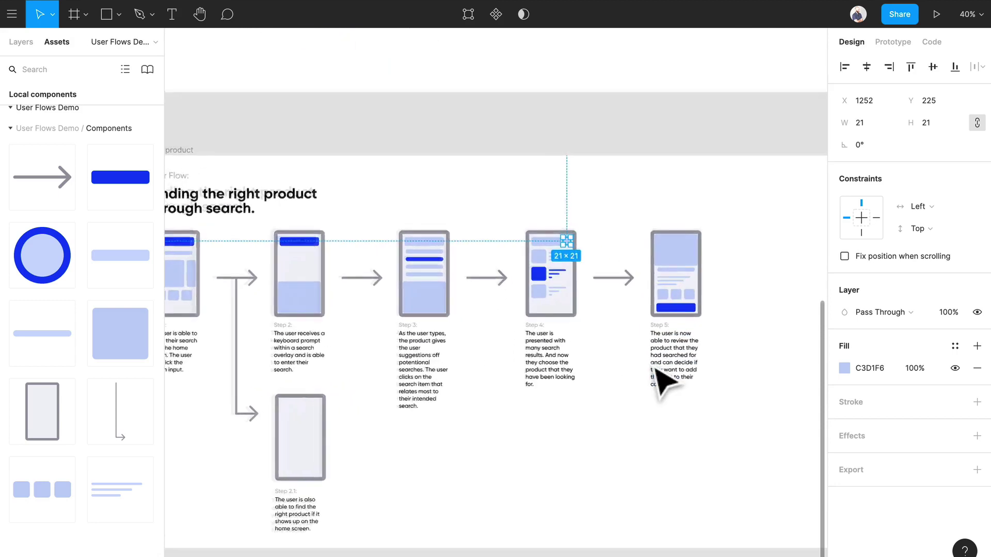
scroll(663, 376, down, 2)
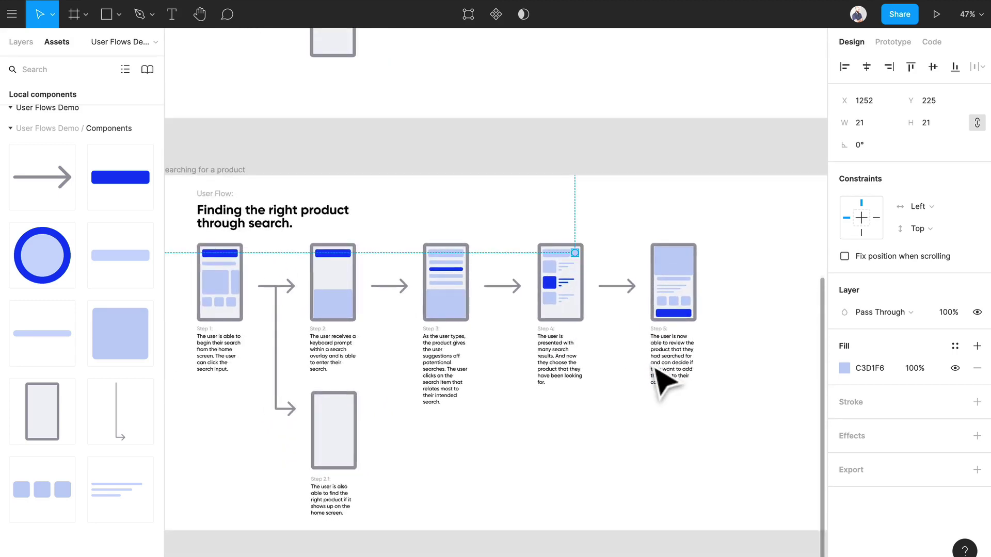